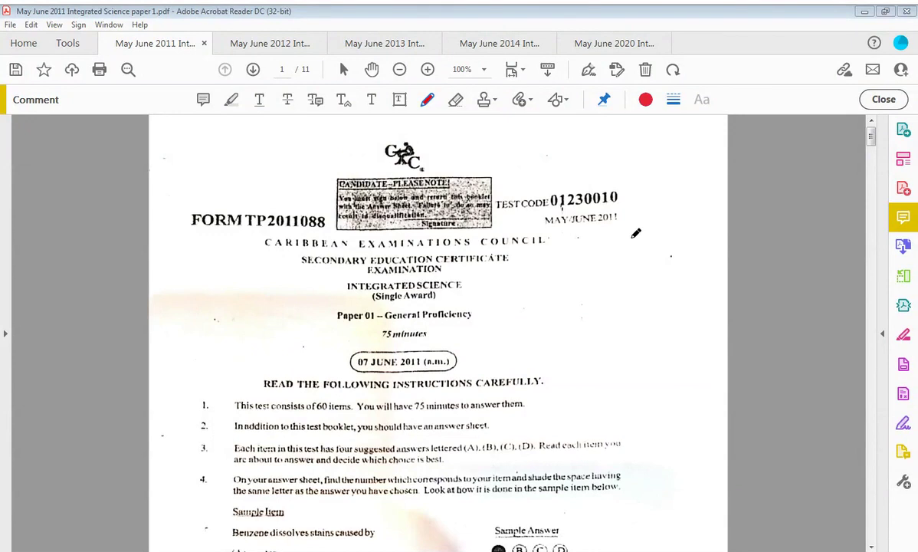
# Step: Scroll from the cover page down to page 2, showing questions 1–6
pyautogui.scroll(-10, 637, 233)
pyautogui.scroll(-3, 636, 233)
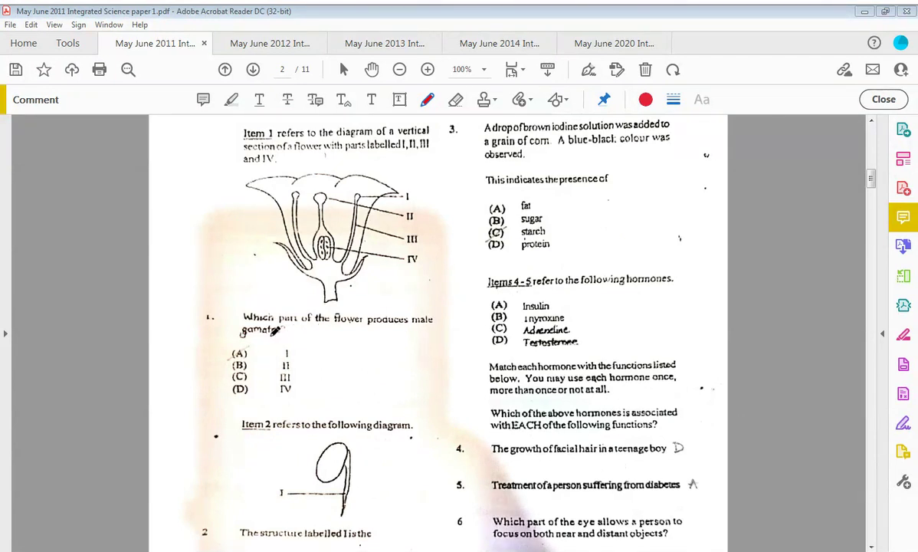
# Step: Tick A for question 1, B (radicle) for question 2 and C (starch) for question 3 in red
pyautogui.moveTo(232, 357); pyautogui.dragTo(251, 343)
pyautogui.scroll(-4, 252, 340)
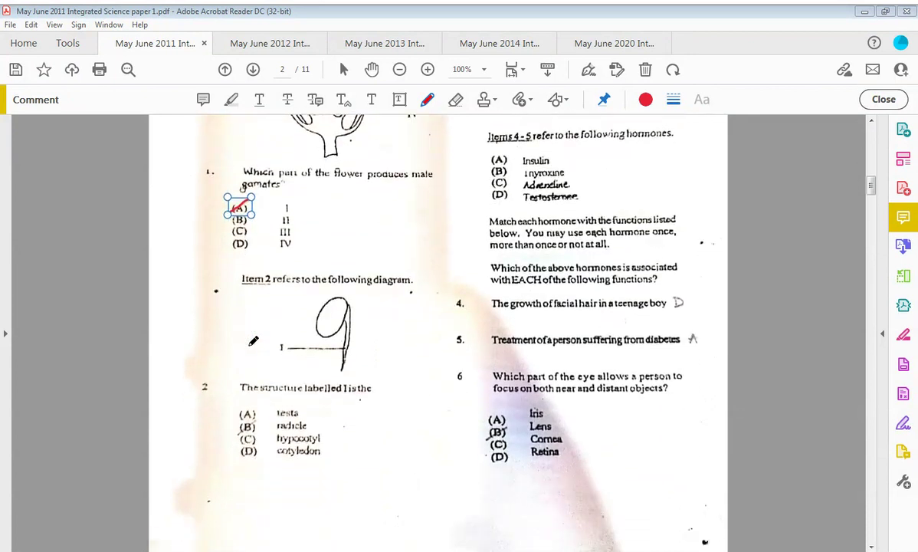
pyautogui.scroll(-3, 253, 340)
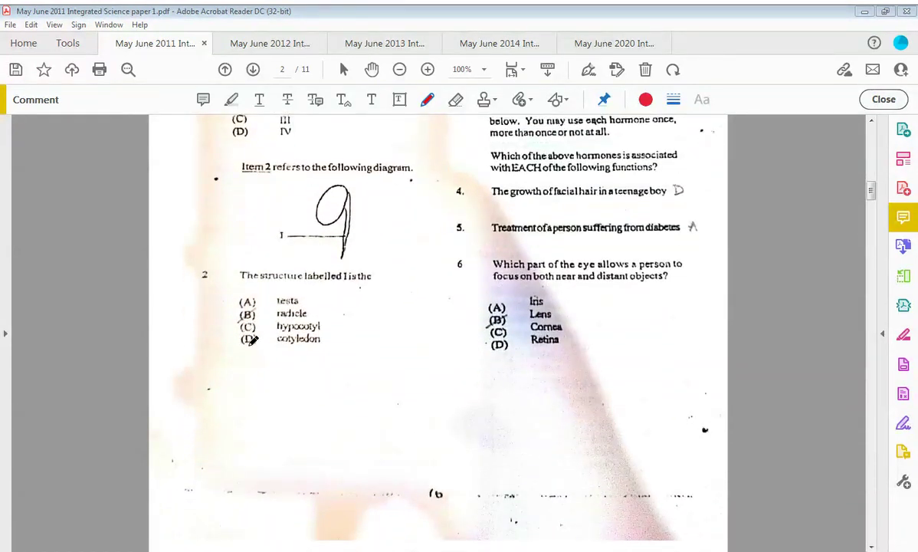
pyautogui.moveTo(317, 191); pyautogui.dragTo(336, 226)
pyautogui.moveTo(238, 319); pyautogui.dragTo(253, 308)
pyautogui.scroll(5, 376, 276)
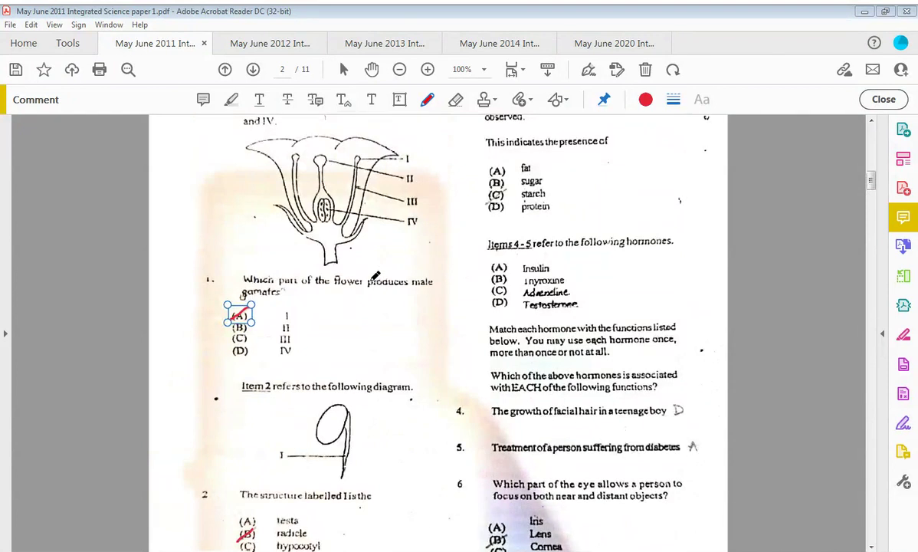
pyautogui.scroll(1, 376, 276)
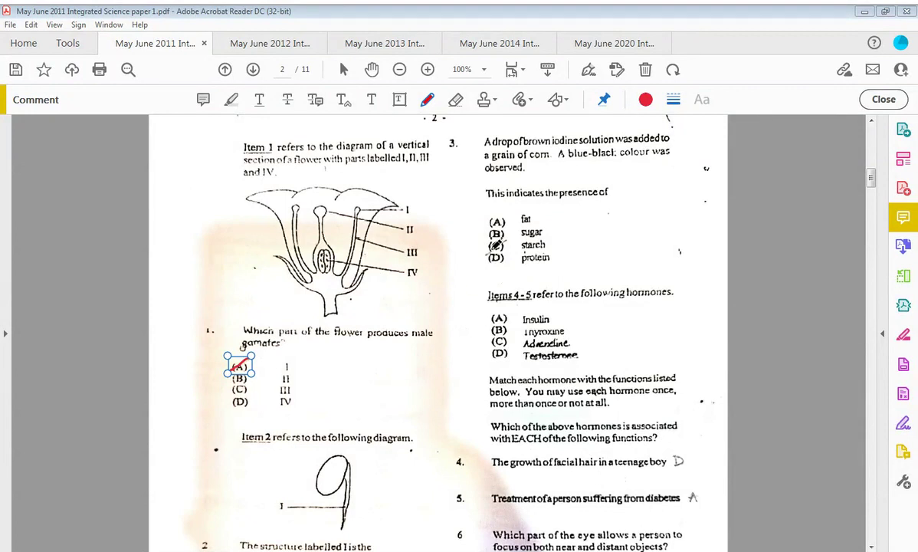
pyautogui.moveTo(489, 250); pyautogui.dragTo(506, 241)
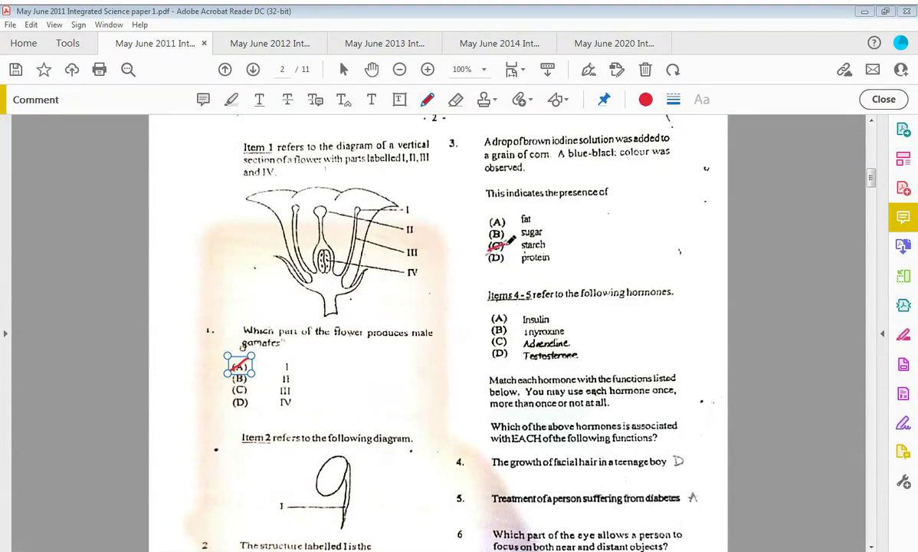
pyautogui.scroll(-3, 507, 244)
pyautogui.scroll(-1, 508, 240)
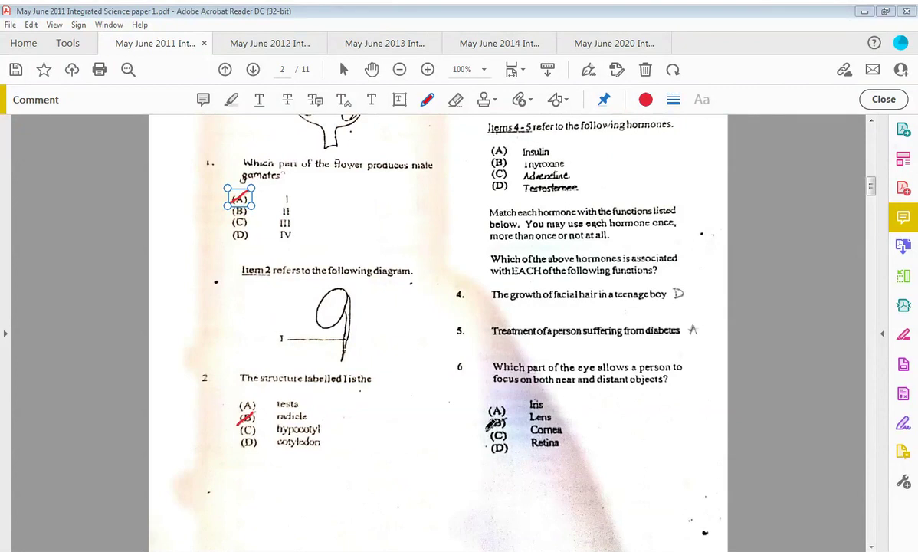
# Step: Tick option (B) Lens for question 6 in red, then continue to page 3
pyautogui.moveTo(486, 429); pyautogui.dragTo(515, 408)
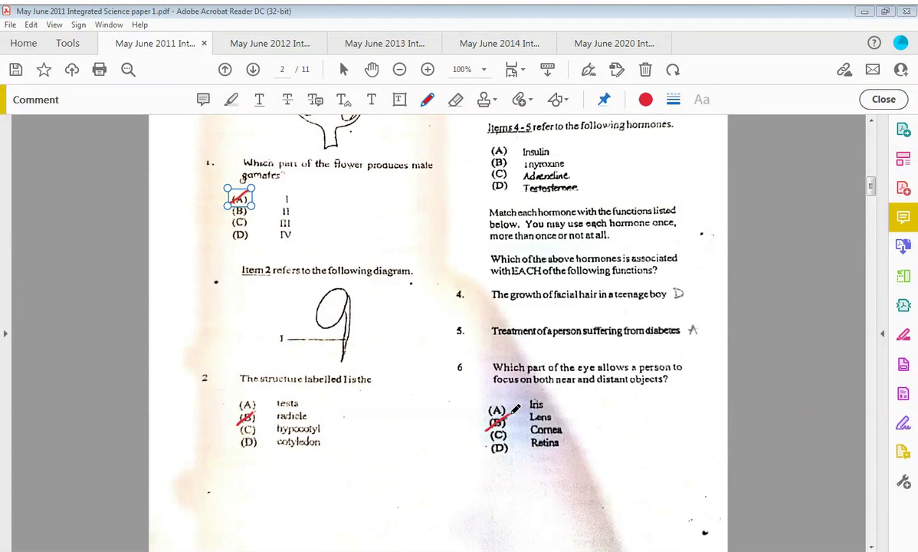
pyautogui.scroll(-10, 515, 409)
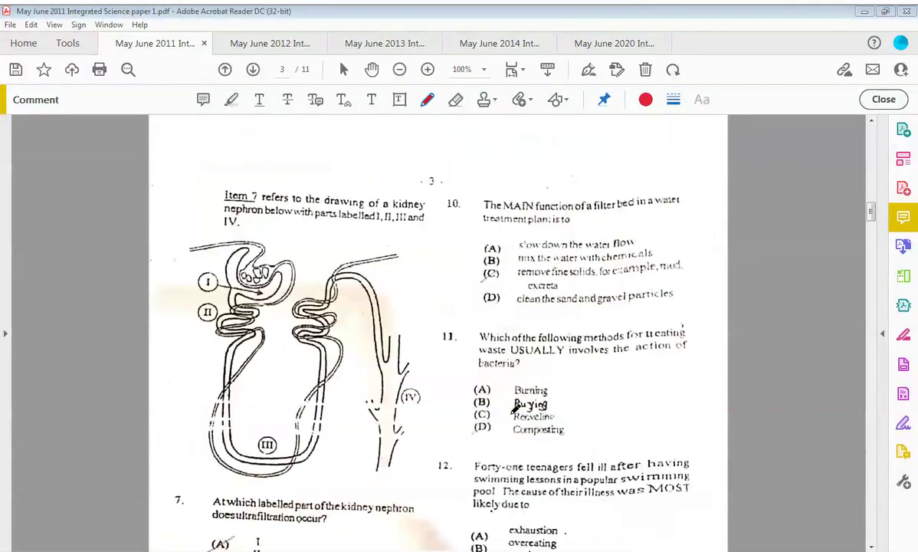
# Step: Scroll down to question 7 on page 3 and tick option (A), I, in red
pyautogui.scroll(-2, 515, 409)
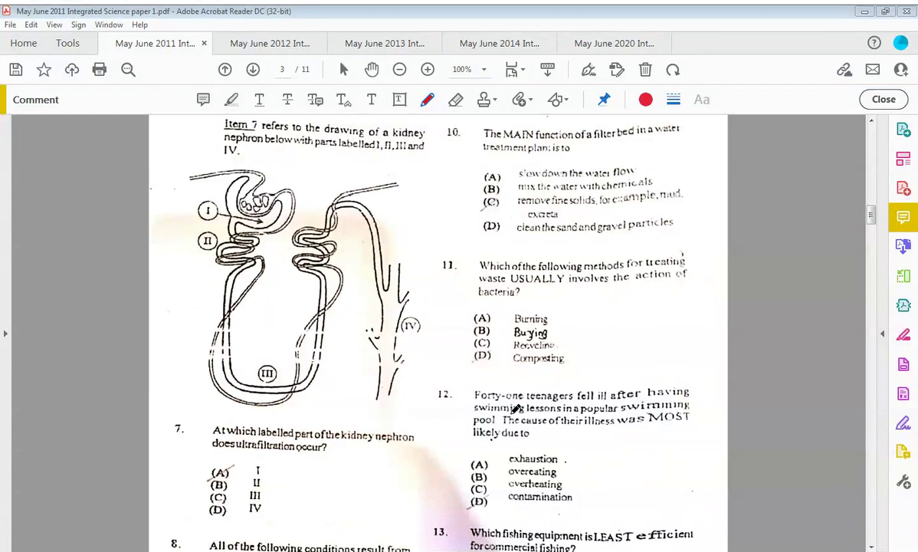
pyautogui.scroll(-1, 518, 410)
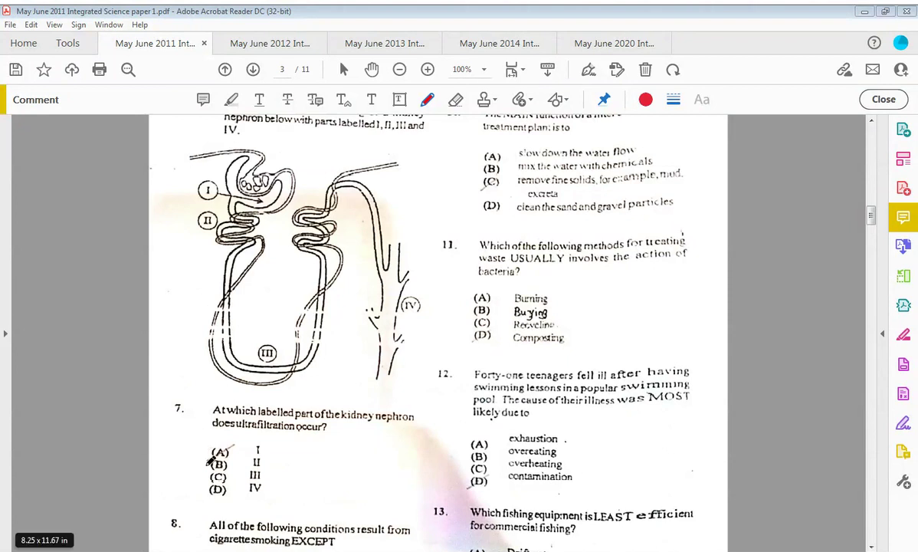
pyautogui.moveTo(206, 463); pyautogui.dragTo(239, 433)
# Step: Tick (B) blurred vision for question 8 and (C) Retina for question 9 in red
pyautogui.scroll(-5, 239, 434)
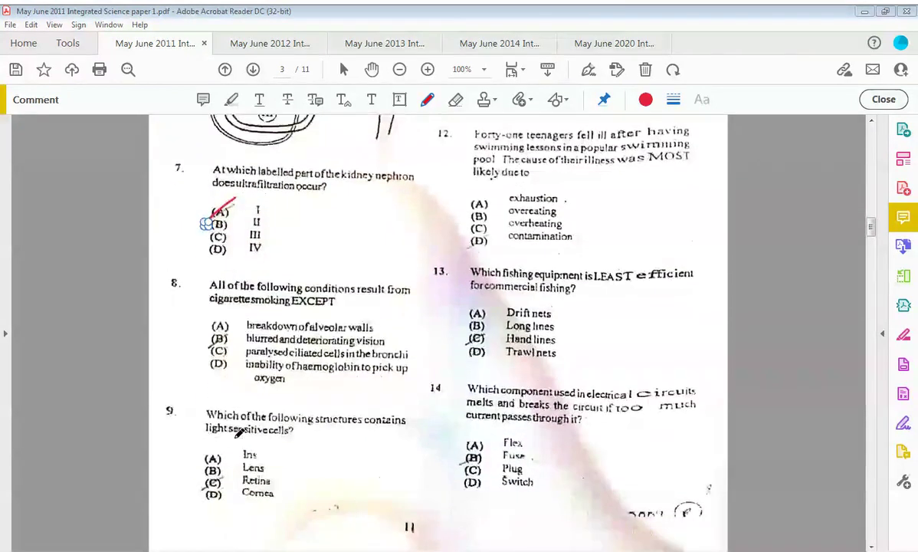
pyautogui.scroll(-2, 239, 434)
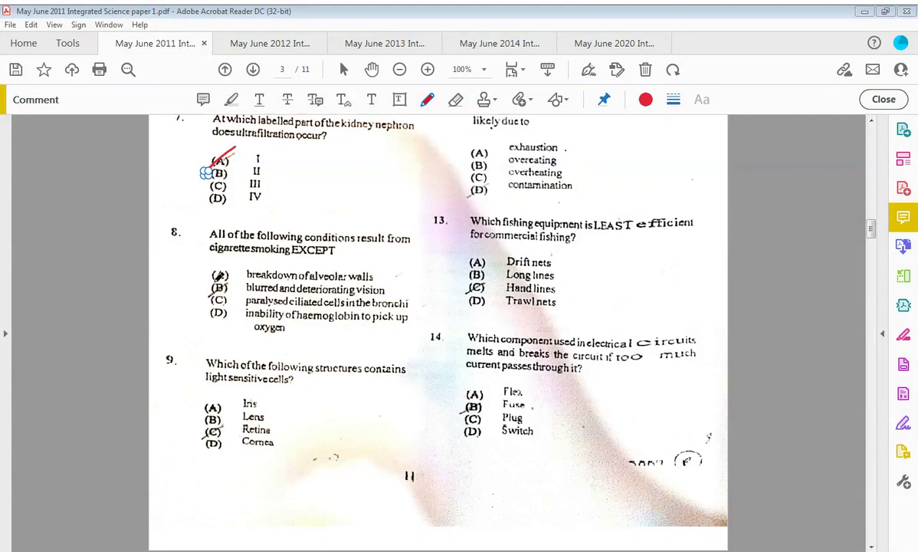
pyautogui.moveTo(209, 298); pyautogui.dragTo(230, 282)
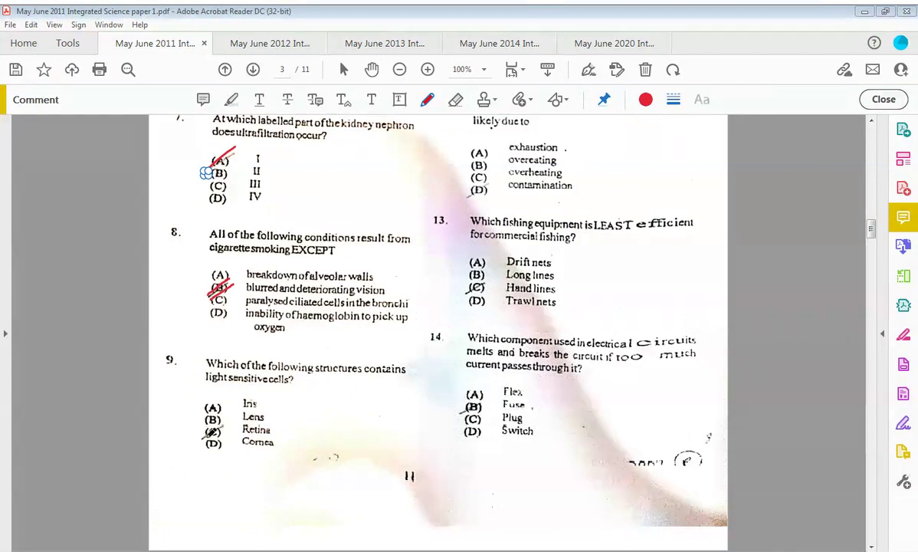
pyautogui.moveTo(203, 436); pyautogui.dragTo(222, 426)
pyautogui.scroll(1, 224, 427)
pyautogui.scroll(10, 224, 427)
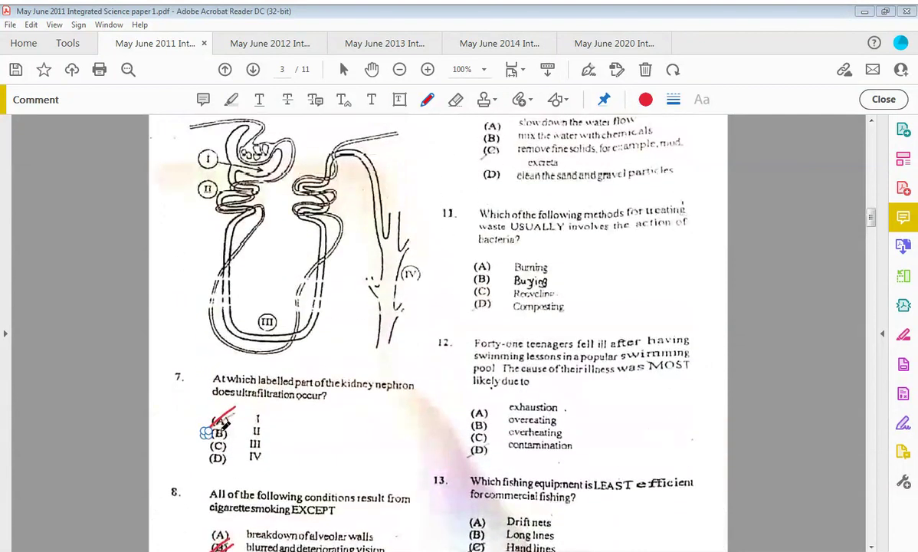
pyautogui.scroll(1, 225, 427)
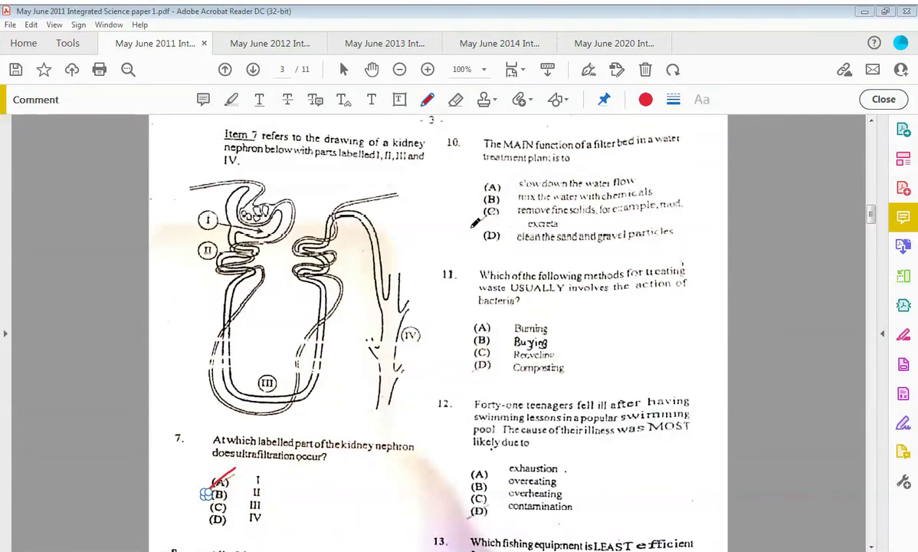
# Step: Tick C for question 10, D Composting for 11 and D contamination for 12 in red
pyautogui.moveTo(484, 216); pyautogui.dragTo(495, 203)
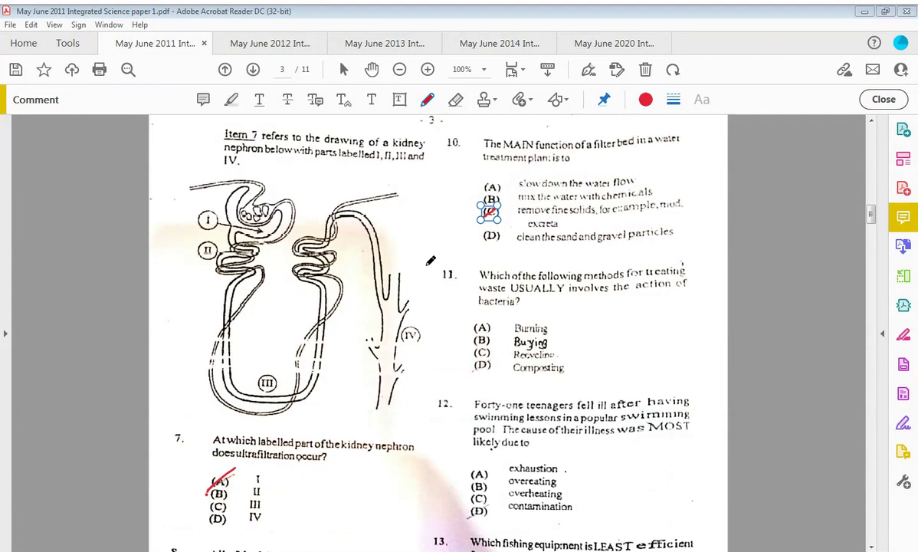
pyautogui.scroll(-3, 431, 261)
pyautogui.scroll(-1, 431, 260)
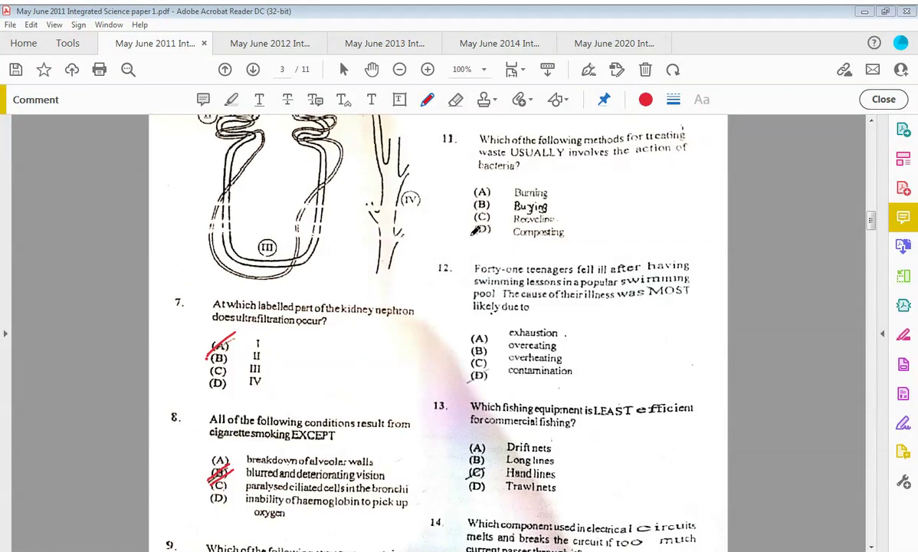
pyautogui.moveTo(491, 226); pyautogui.dragTo(471, 235)
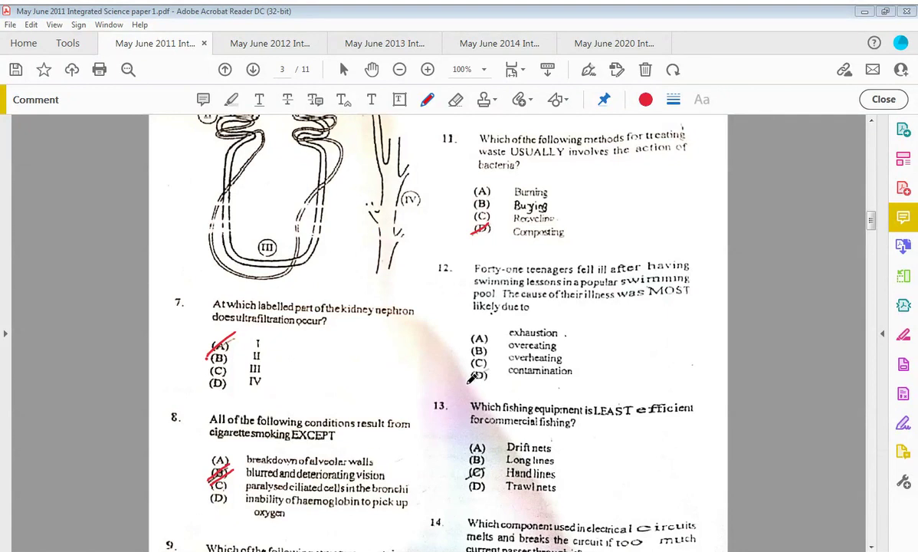
pyautogui.moveTo(468, 381); pyautogui.dragTo(486, 368)
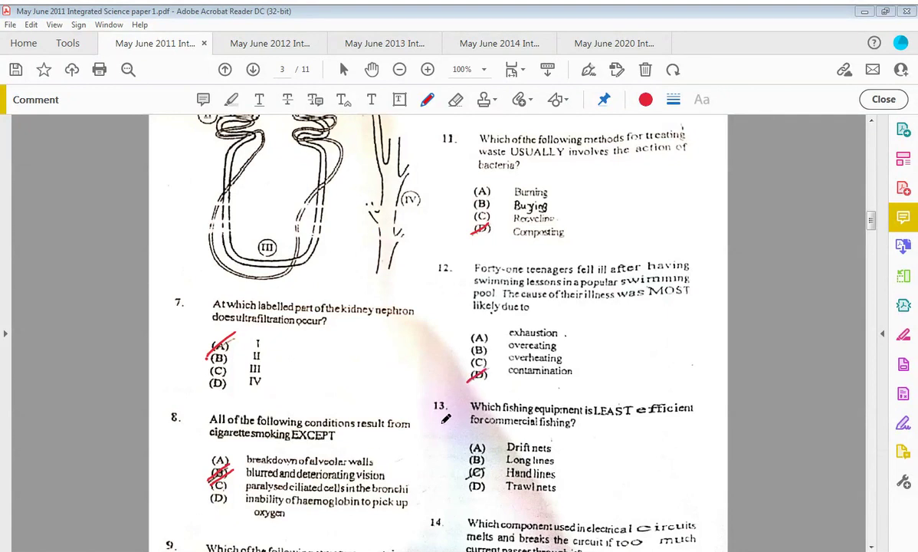
# Step: Tick Hand lines for question 13 and Fuse for question 14, then move to page 4
pyautogui.scroll(-4, 446, 418)
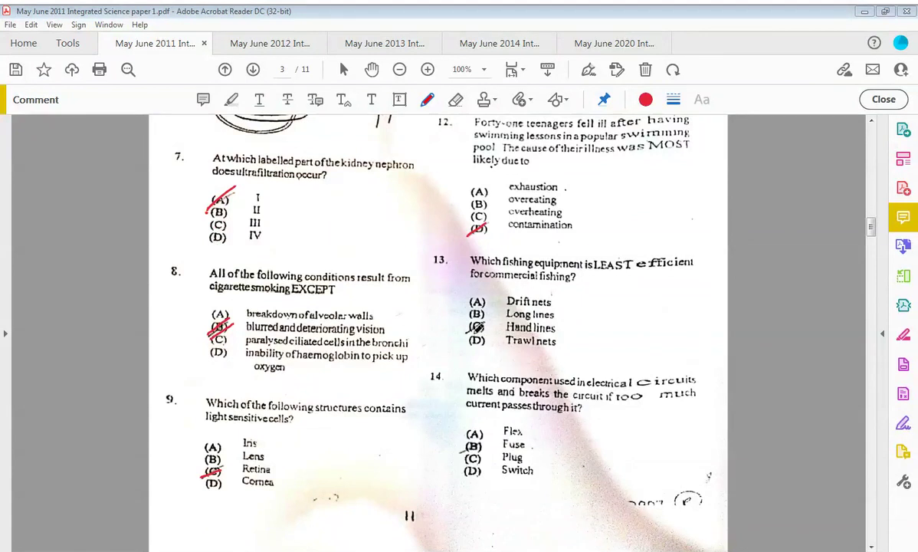
pyautogui.moveTo(482, 321); pyautogui.dragTo(467, 333)
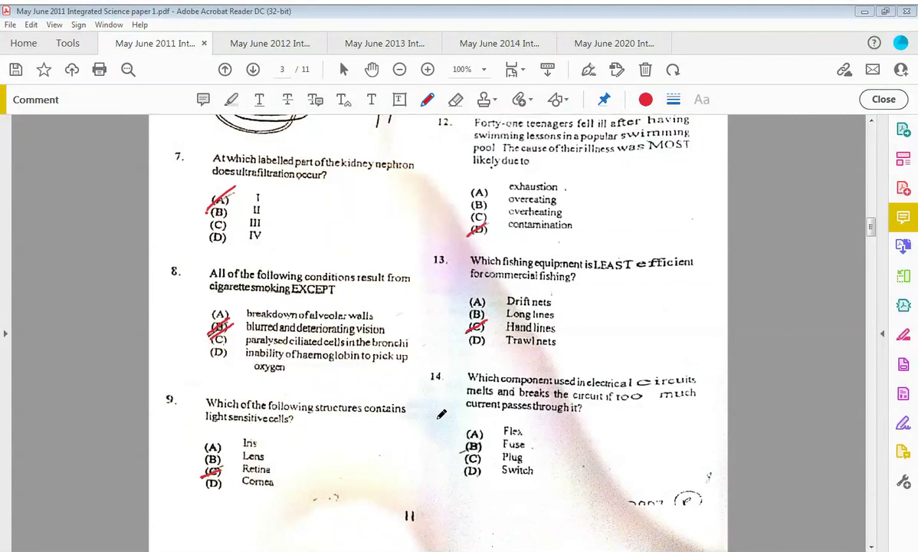
pyautogui.moveTo(462, 452); pyautogui.dragTo(480, 436)
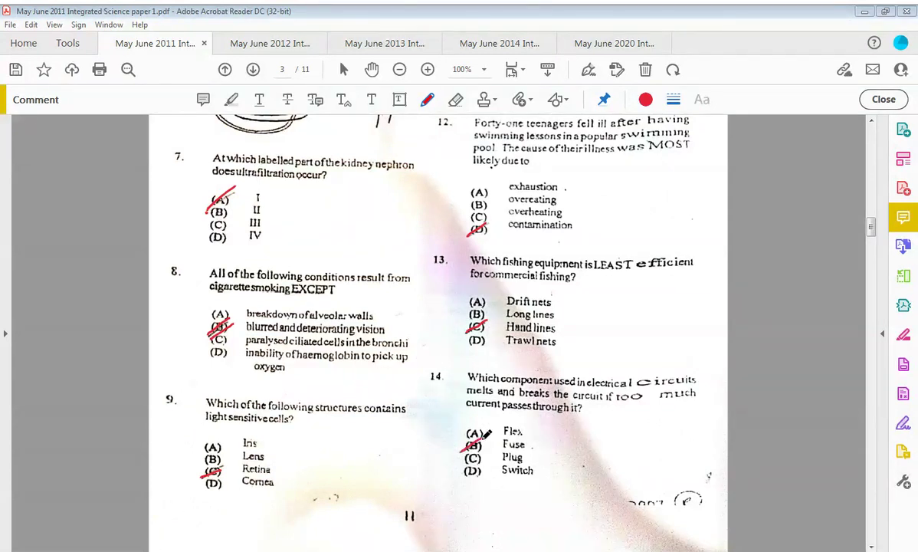
pyautogui.scroll(-4, 486, 434)
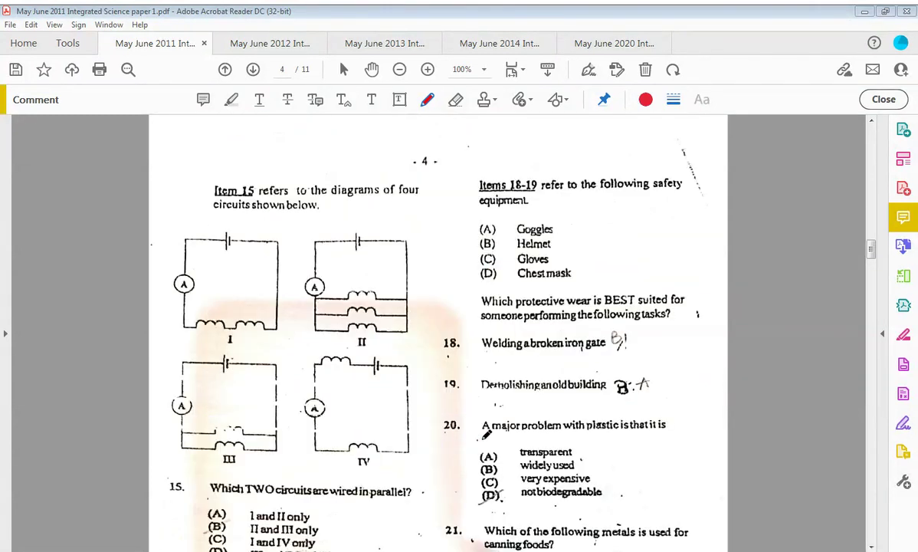
# Step: Tick B for question 15, C for question 16 and D for question 17 in red
pyautogui.scroll(-1, 486, 433)
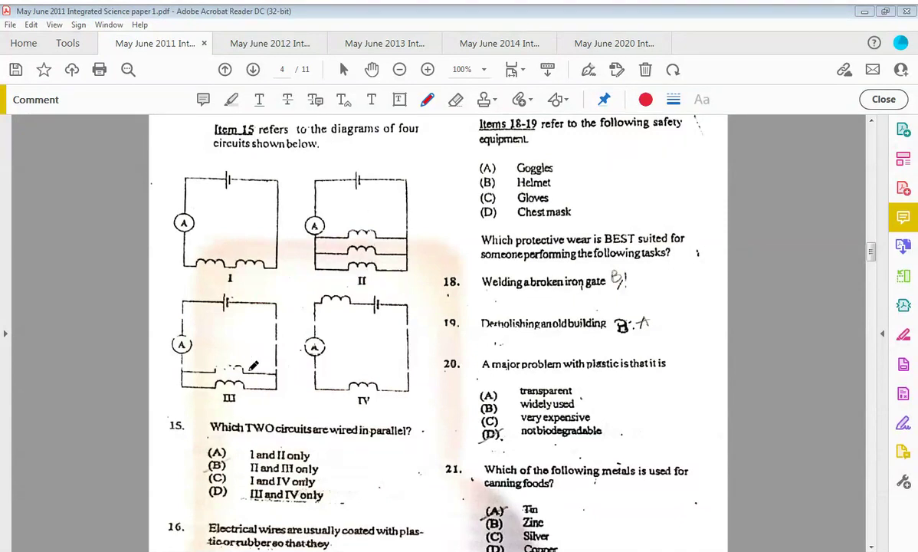
pyautogui.moveTo(231, 460); pyautogui.dragTo(199, 473)
pyautogui.scroll(-6, 242, 456)
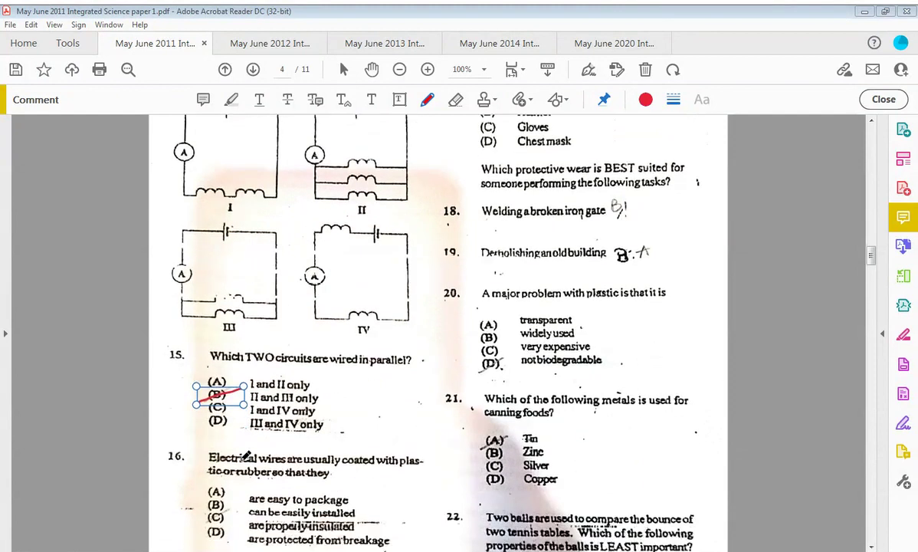
pyautogui.scroll(-3, 245, 456)
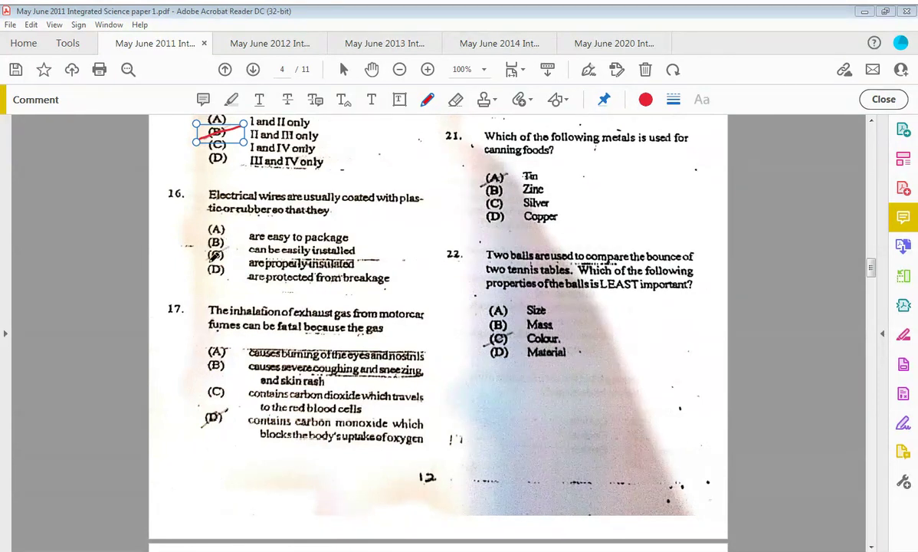
pyautogui.moveTo(208, 258); pyautogui.dragTo(227, 246)
pyautogui.moveTo(203, 426); pyautogui.dragTo(227, 408)
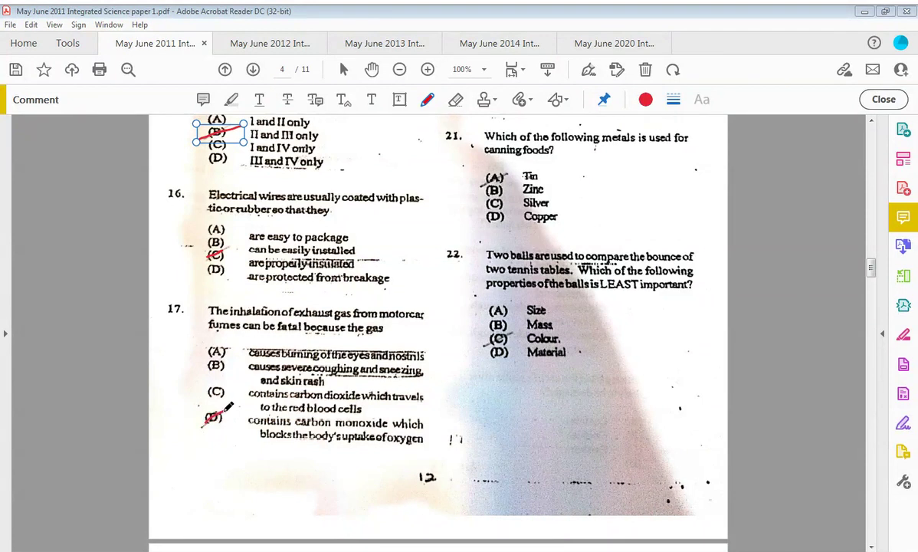
pyautogui.scroll(8, 229, 407)
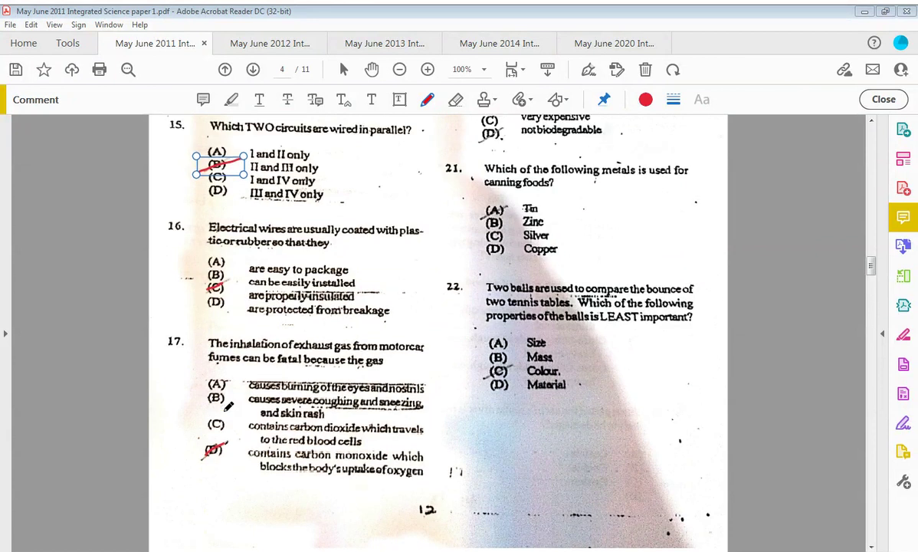
pyautogui.scroll(3, 228, 407)
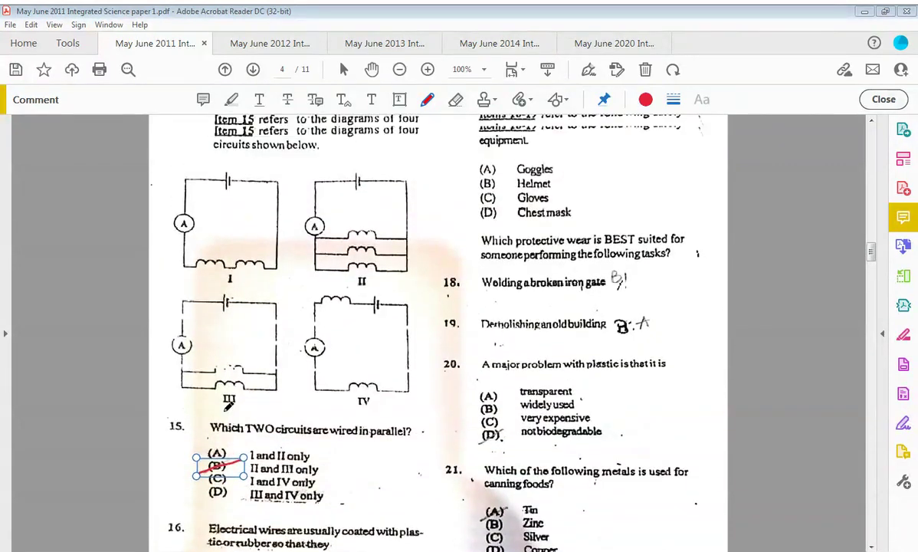
# Step: Mark D beside question 18 and handwrite a red B beside question 19
pyautogui.scroll(-2, 228, 407)
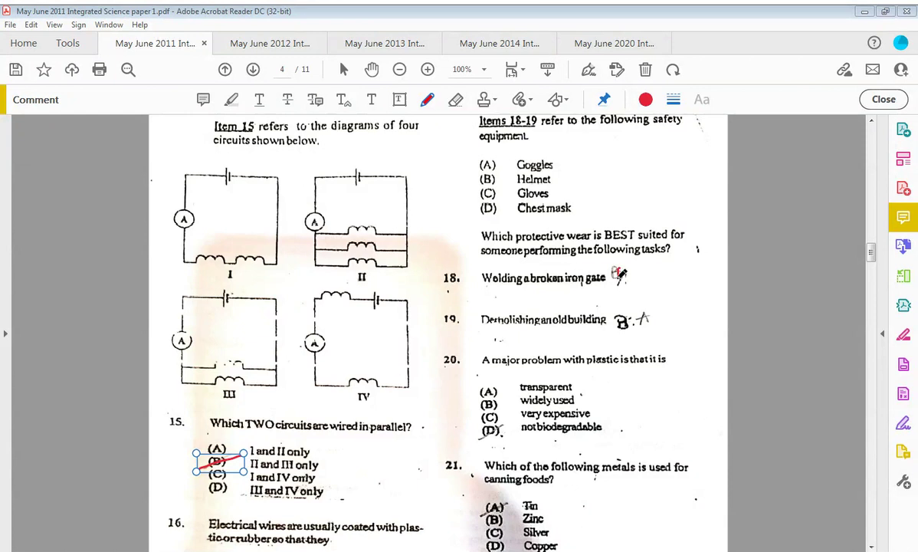
pyautogui.moveTo(615, 281); pyautogui.dragTo(624, 276)
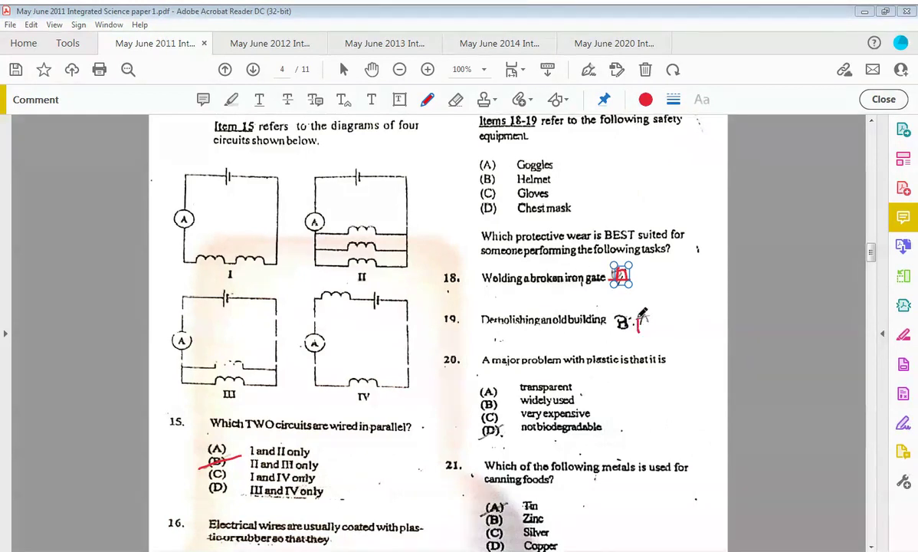
pyautogui.moveTo(643, 315); pyautogui.dragTo(640, 332)
pyautogui.moveTo(615, 240); pyautogui.dragTo(636, 240)
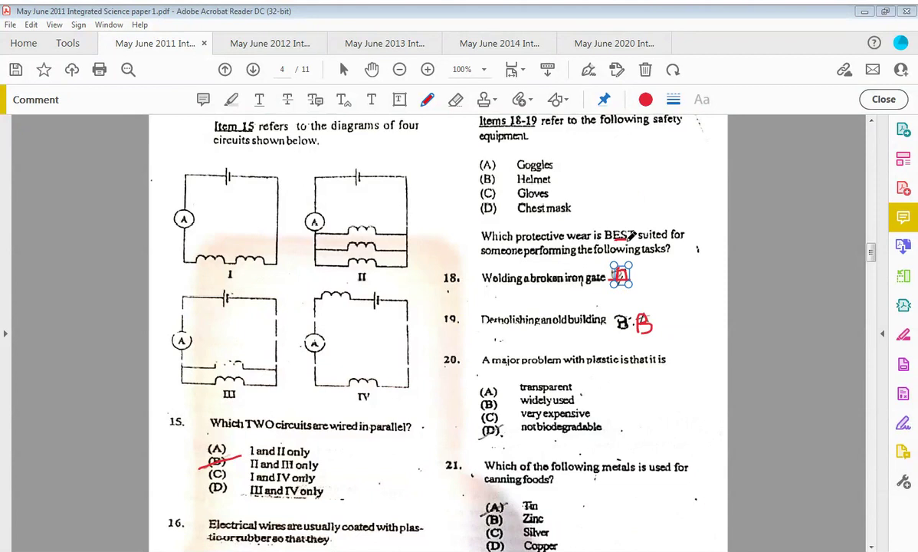
# Step: Tick D for question 20, Tin (A) for 21 and Colour (C) for 22, then go to page 5
pyautogui.scroll(-5, 630, 235)
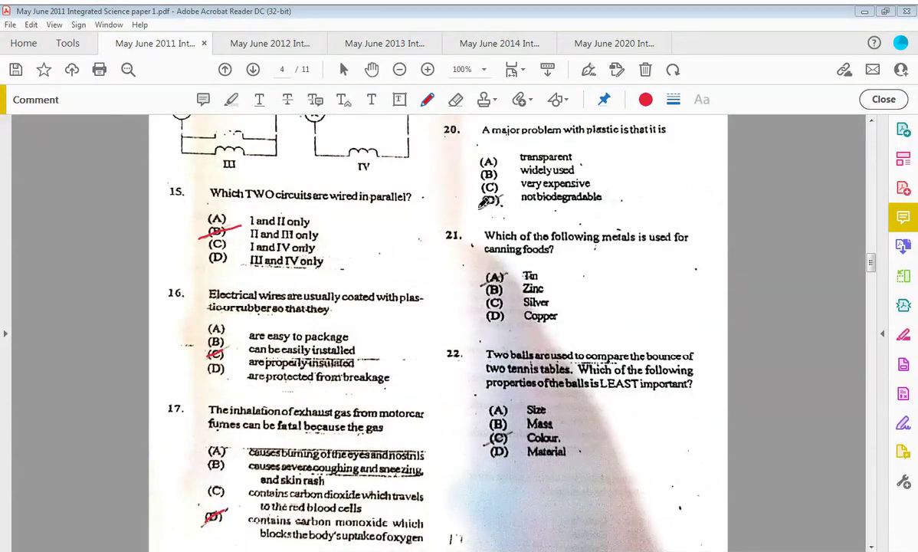
pyautogui.moveTo(479, 205); pyautogui.dragTo(506, 193)
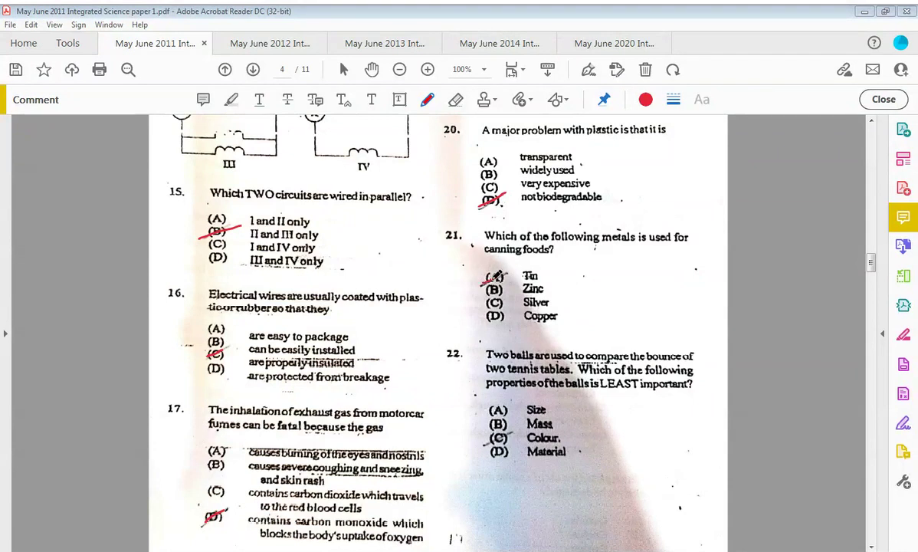
pyautogui.moveTo(480, 285); pyautogui.dragTo(507, 273)
pyautogui.moveTo(485, 443); pyautogui.dragTo(508, 433)
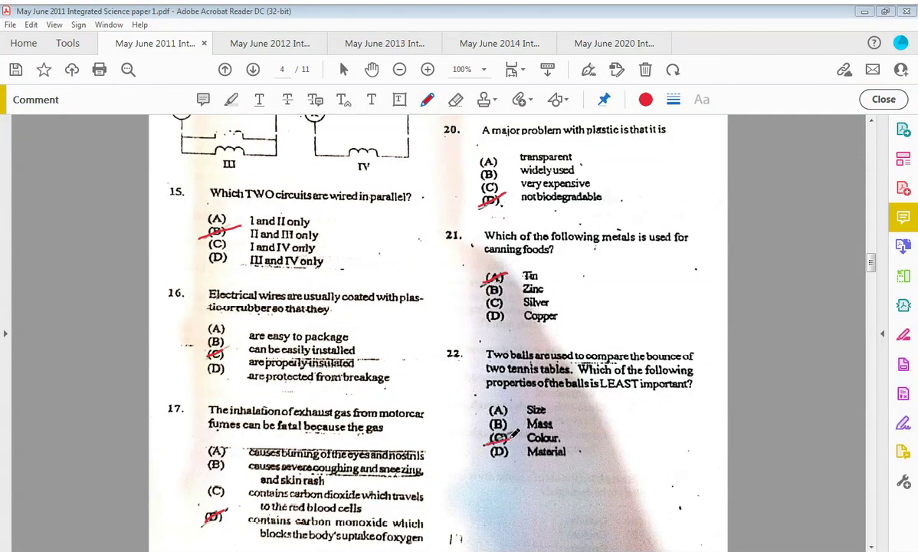
pyautogui.scroll(-5, 513, 434)
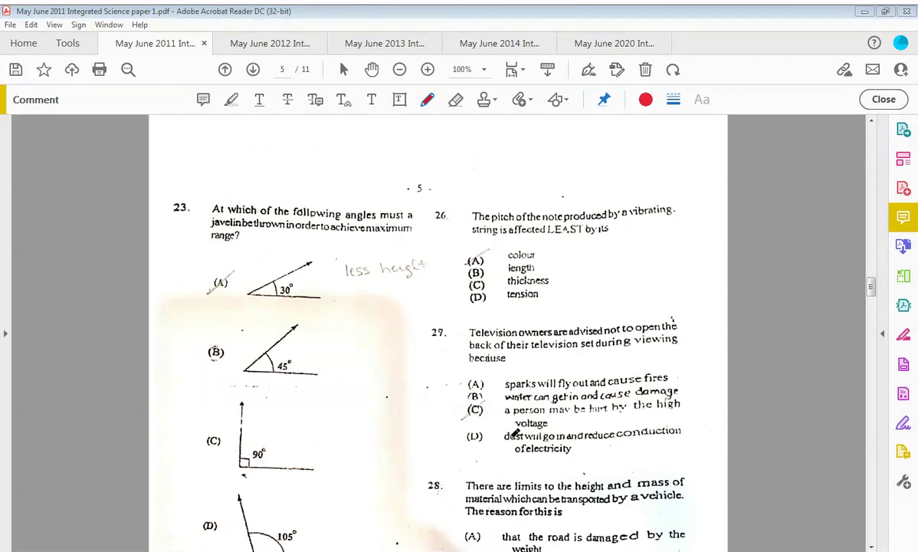
# Step: Tick A for questions 23 and 24 and Eardrum for question 25 in red
pyautogui.scroll(-2, 512, 433)
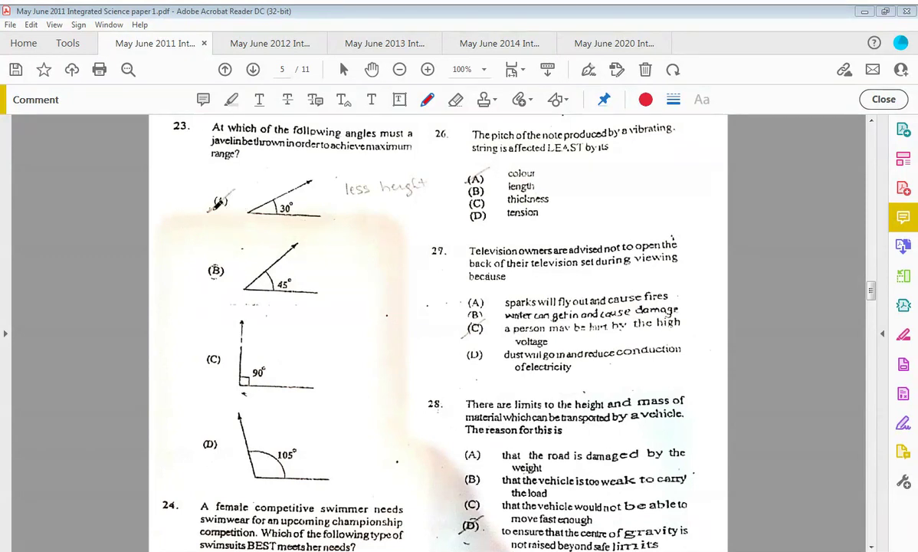
pyautogui.moveTo(207, 205)
pyautogui.mouseDown()
pyautogui.moveTo(219, 184)
pyautogui.moveTo(206, 201)
pyautogui.mouseUp()
pyautogui.scroll(-5, 230, 196)
pyautogui.scroll(-4, 233, 192)
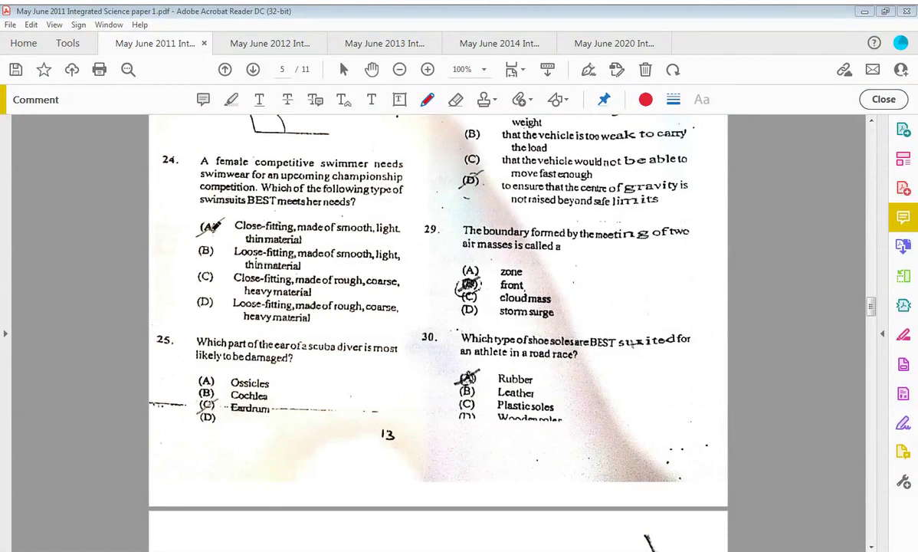
pyautogui.moveTo(201, 234); pyautogui.dragTo(226, 219)
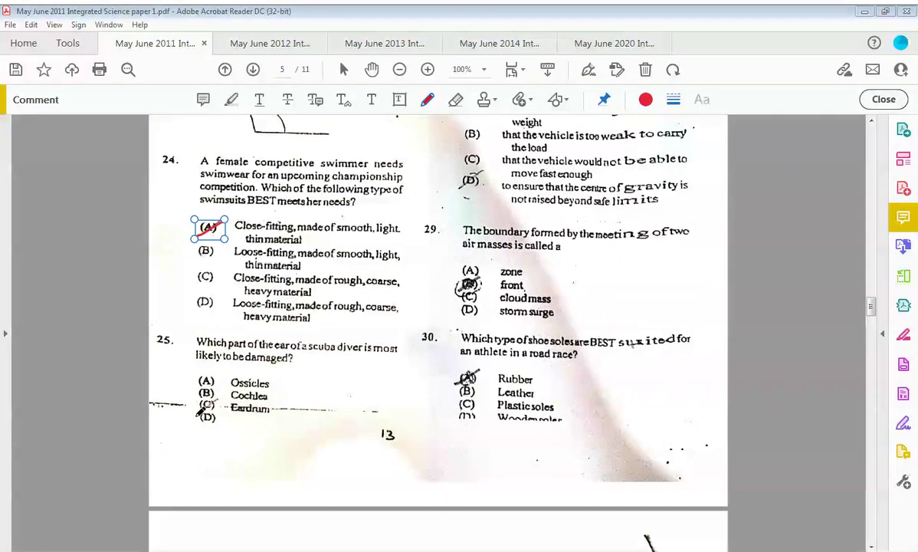
pyautogui.moveTo(201, 410); pyautogui.dragTo(219, 393)
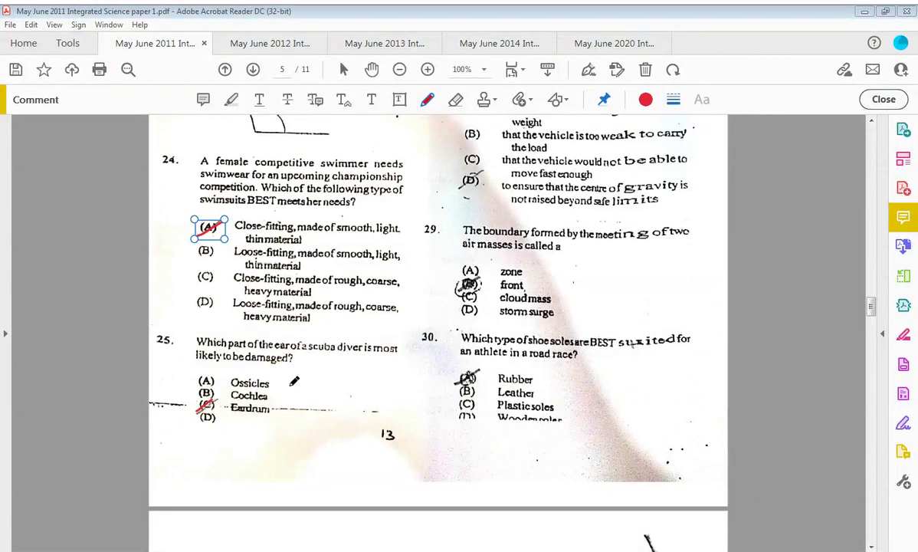
# Step: Tick option (A) for question 26 in red and scroll further down
pyautogui.scroll(10, 294, 381)
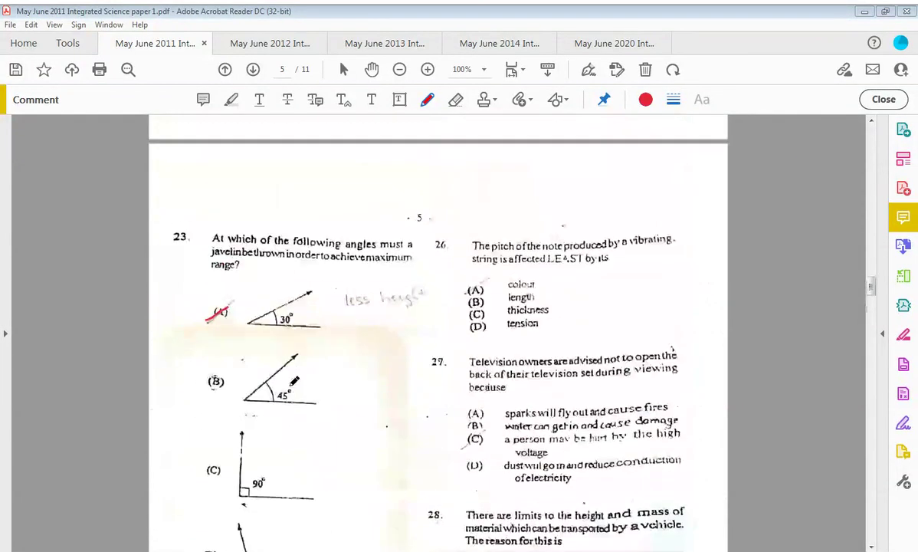
pyautogui.scroll(-3, 295, 381)
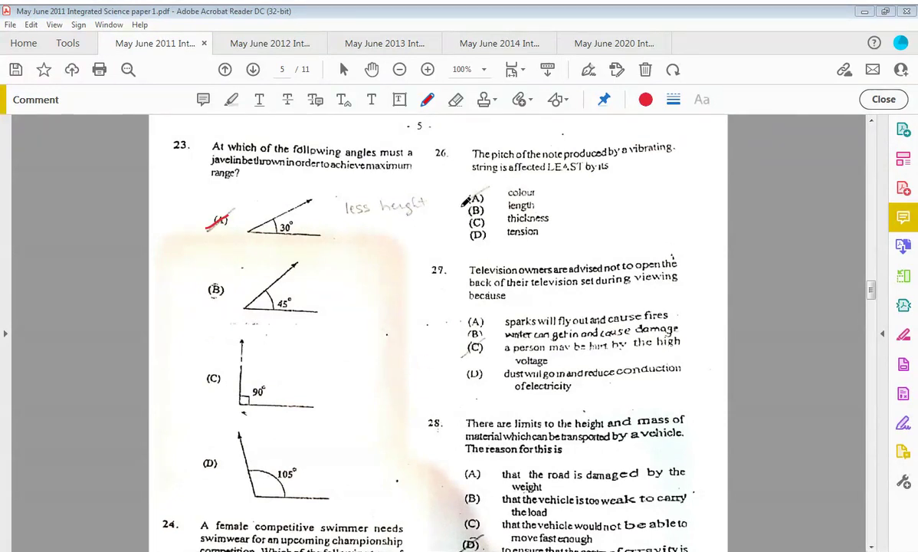
pyautogui.moveTo(461, 205); pyautogui.dragTo(488, 193)
pyautogui.scroll(-4, 489, 191)
pyautogui.scroll(-1, 489, 190)
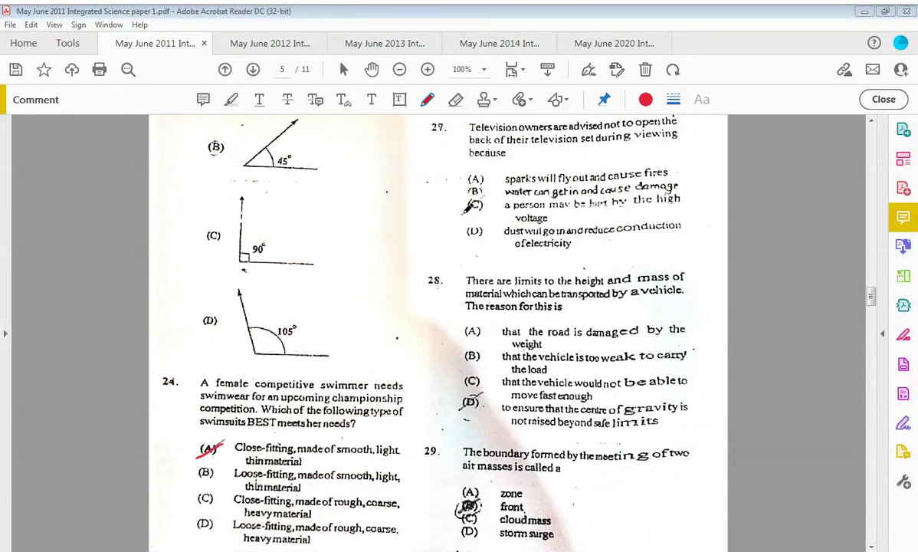
# Step: Draw red ticks on Q27 (C), Q28 (D), Q29 (B, front) and Q30 (A, Rubber)
pyautogui.moveTo(461, 213); pyautogui.dragTo(482, 200)
pyautogui.scroll(-3, 437, 248)
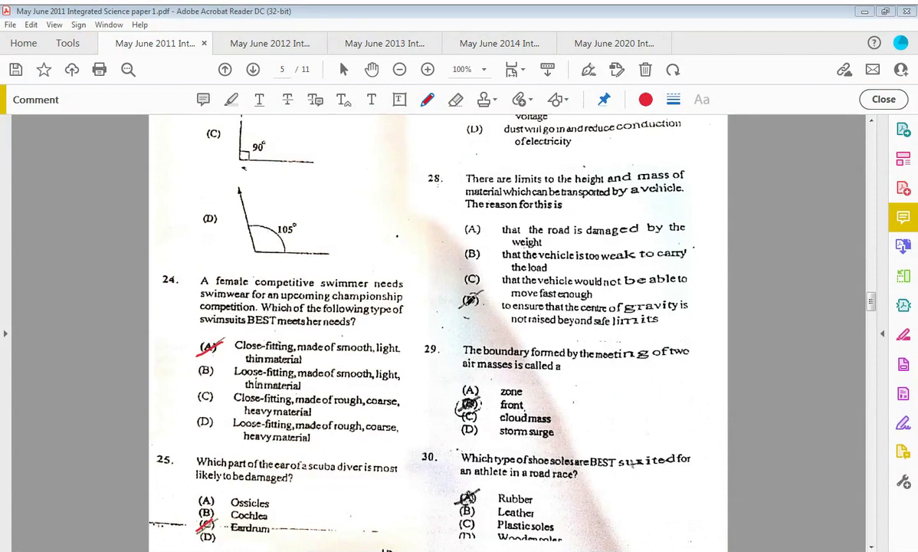
pyautogui.moveTo(458, 307); pyautogui.dragTo(484, 287)
pyautogui.scroll(-4, 542, 292)
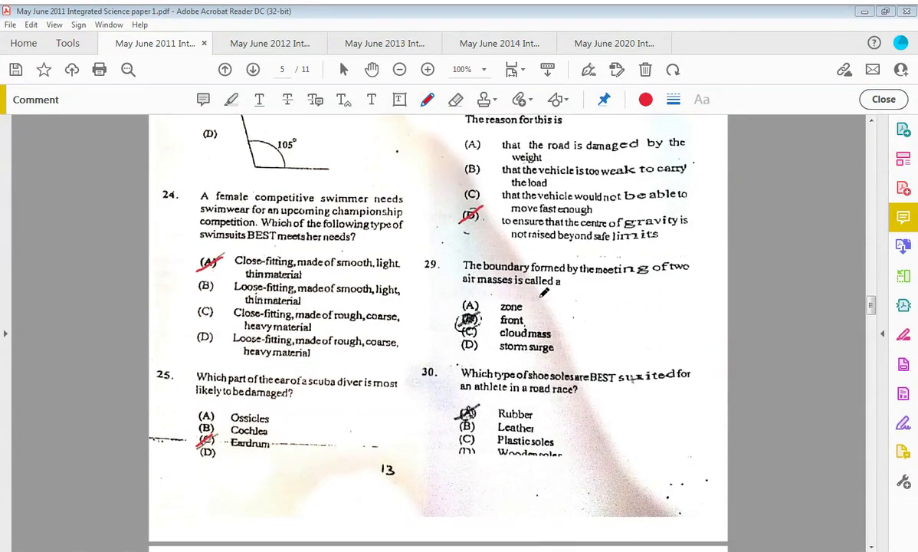
pyautogui.scroll(-1, 544, 291)
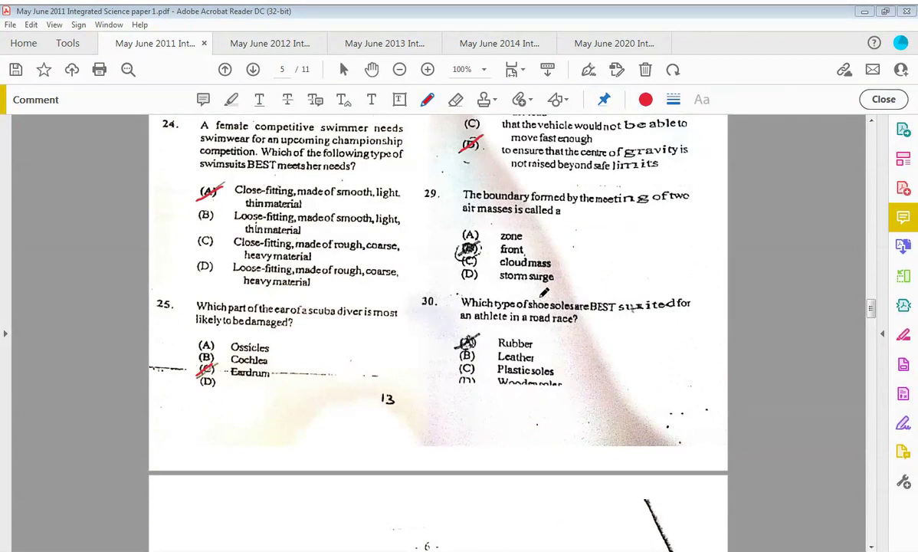
pyautogui.moveTo(461, 244)
pyautogui.mouseDown()
pyautogui.moveTo(475, 253)
pyautogui.moveTo(484, 233)
pyautogui.mouseUp()
pyautogui.moveTo(457, 348); pyautogui.dragTo(475, 337)
# Step: On page 6, tick Q31 (D), Q32 (Stigma) and Q33 (capillaries) in red
pyautogui.scroll(-10, 475, 338)
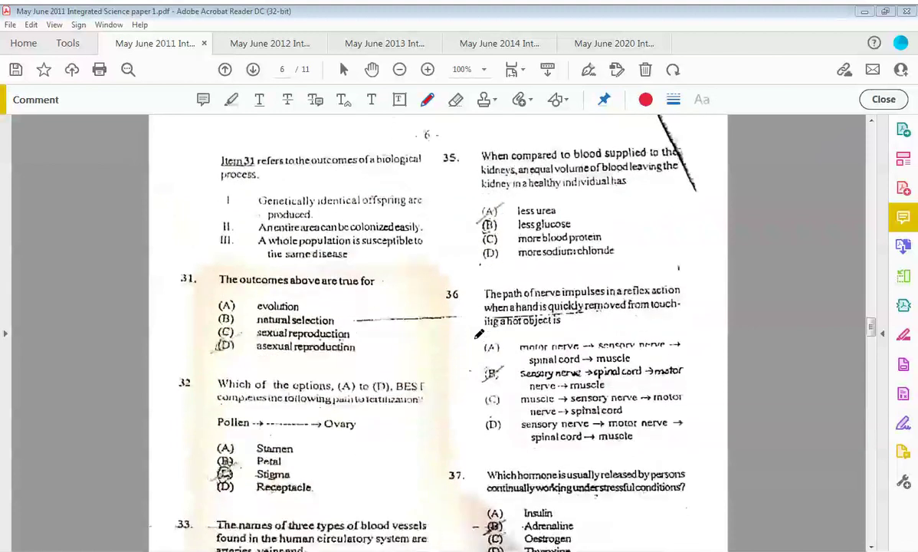
pyautogui.scroll(-1, 478, 335)
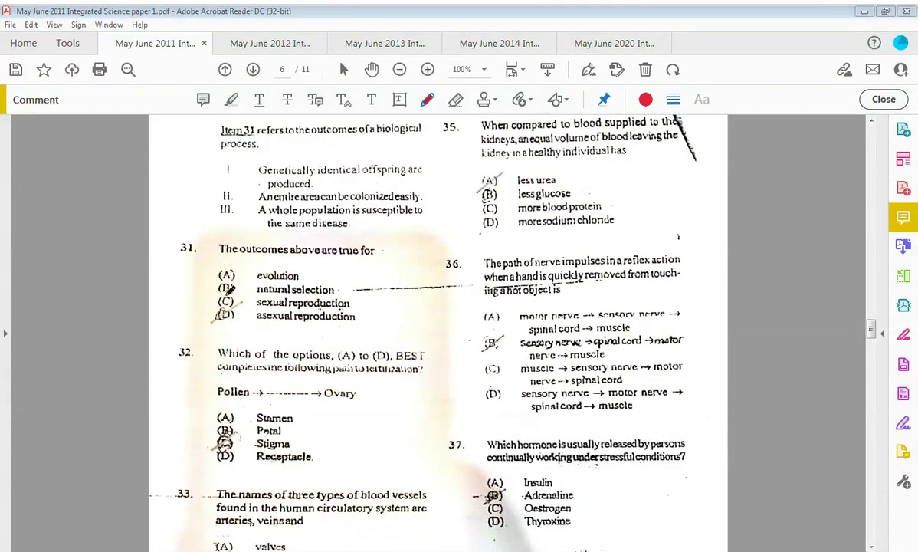
pyautogui.moveTo(220, 314)
pyautogui.mouseDown()
pyautogui.moveTo(206, 300)
pyautogui.moveTo(226, 290)
pyautogui.moveTo(234, 311)
pyautogui.mouseUp()
pyautogui.scroll(-1, 242, 305)
pyautogui.scroll(-5, 242, 305)
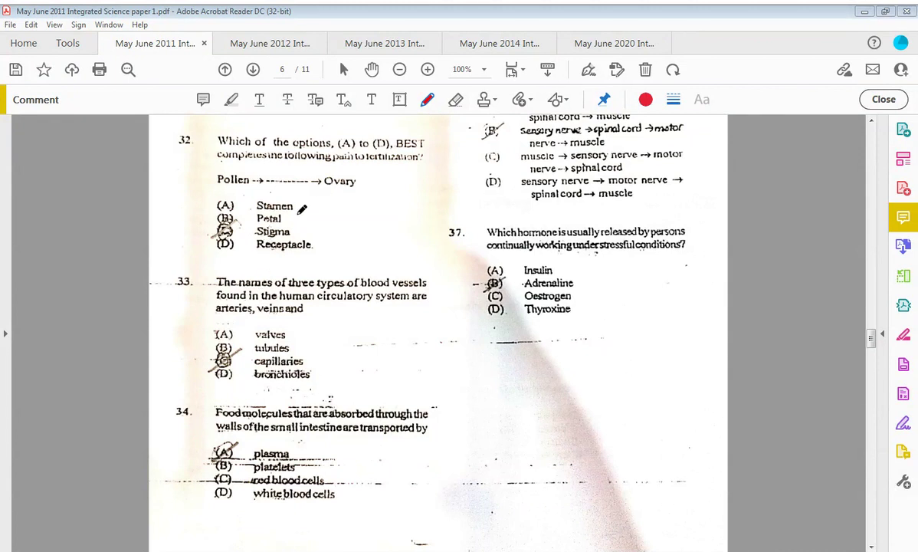
pyautogui.moveTo(214, 236); pyautogui.dragTo(237, 227)
pyautogui.scroll(-1, 341, 313)
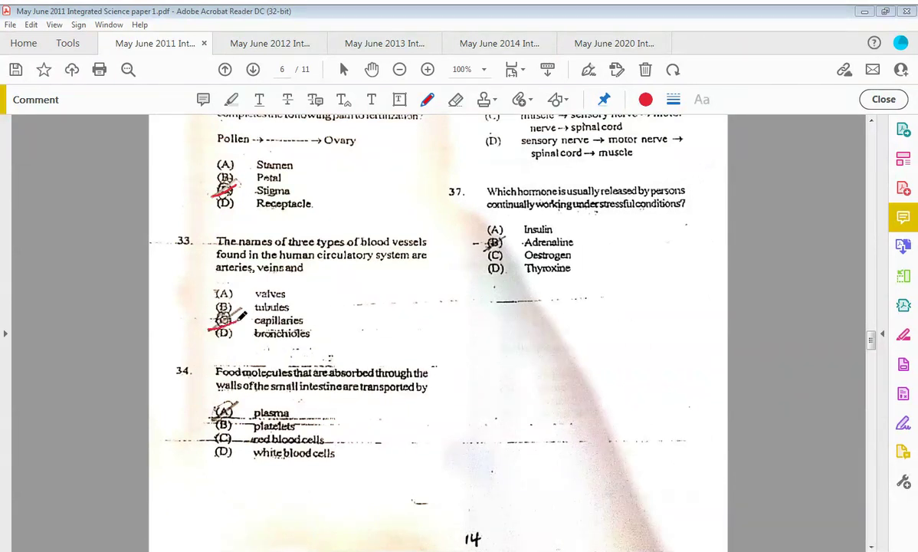
pyautogui.moveTo(209, 330); pyautogui.dragTo(241, 316)
# Step: Tick plasma for Q34 and less urea (A) for Q35 in red
pyautogui.moveTo(216, 418); pyautogui.dragTo(238, 402)
pyautogui.scroll(10, 569, 397)
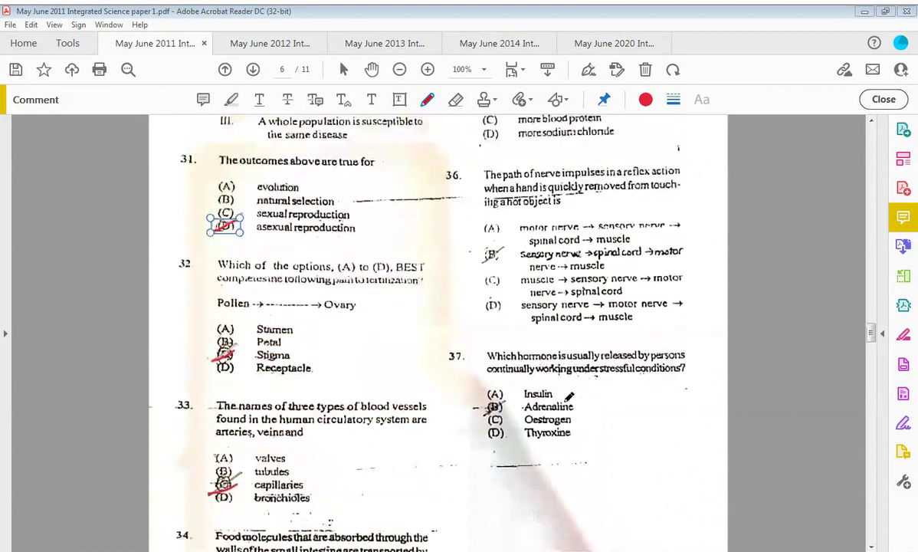
pyautogui.scroll(-3, 571, 395)
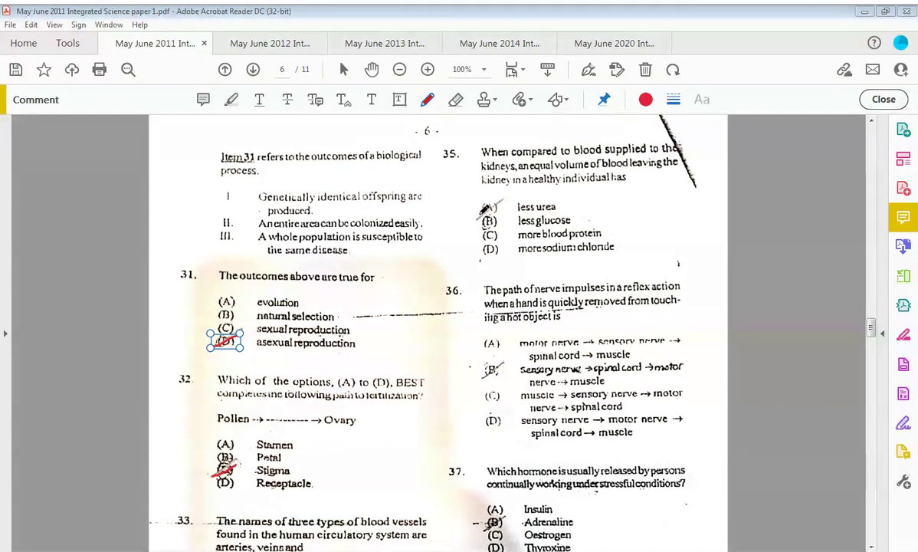
pyautogui.moveTo(480, 215); pyautogui.dragTo(498, 203)
pyautogui.scroll(-4, 498, 202)
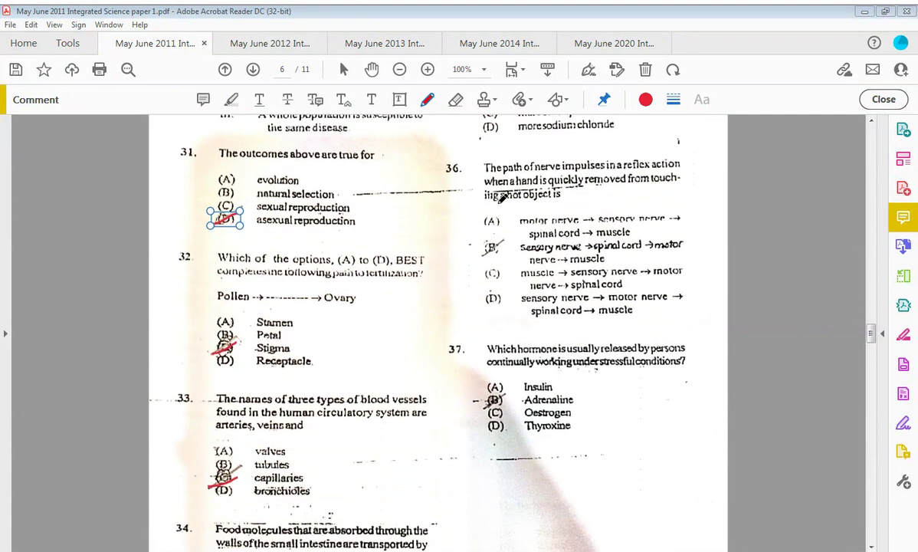
pyautogui.scroll(-1, 503, 197)
pyautogui.scroll(3, 503, 198)
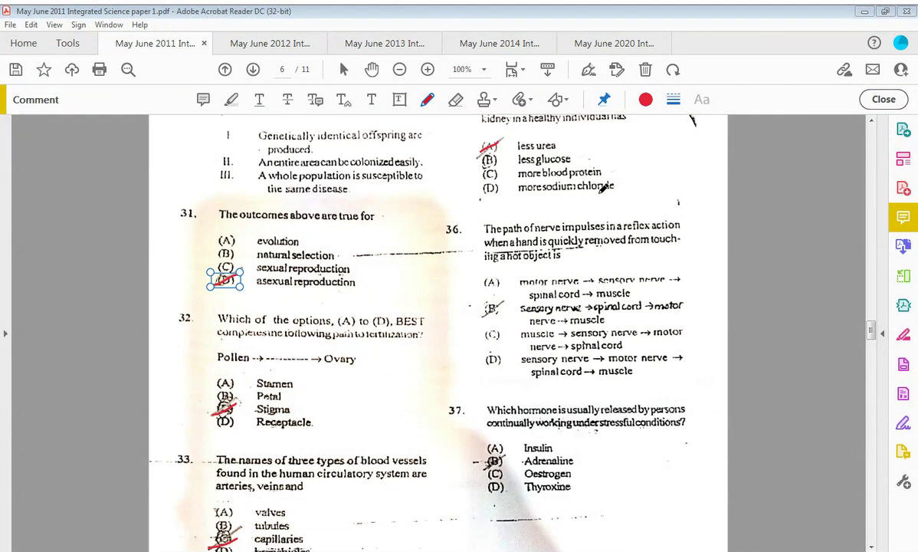
# Step: Draw red ticks on option B of Q36 and Adrenaline (B) for Q37
pyautogui.scroll(-3, 606, 186)
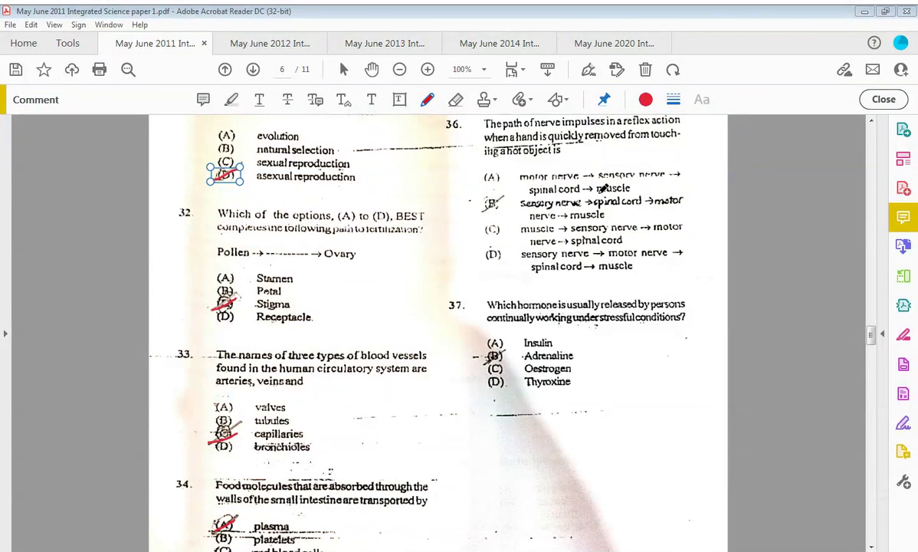
pyautogui.moveTo(484, 208); pyautogui.dragTo(504, 196)
pyautogui.moveTo(482, 365); pyautogui.dragTo(515, 345)
# Step: Scroll from page 6 down to page 7 to review questions 38–45
pyautogui.scroll(-10, 515, 345)
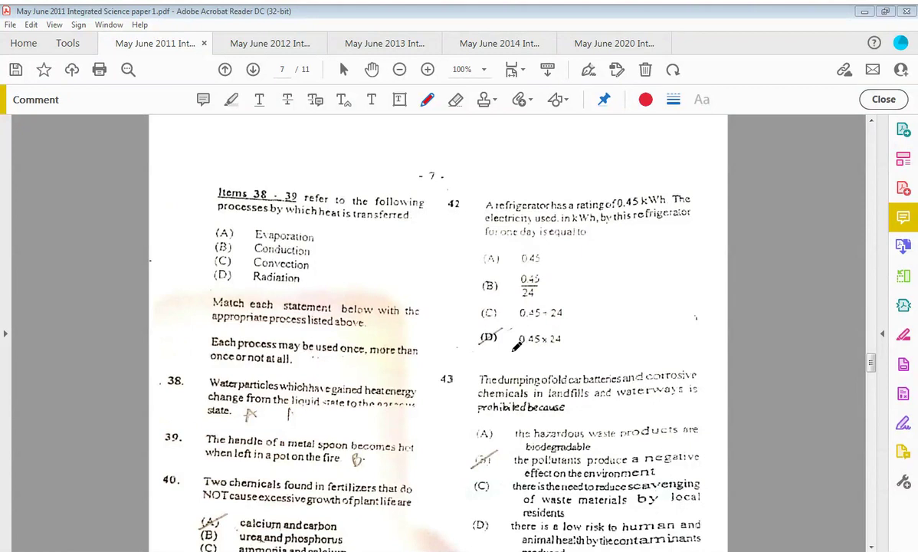
pyautogui.scroll(-2, 516, 345)
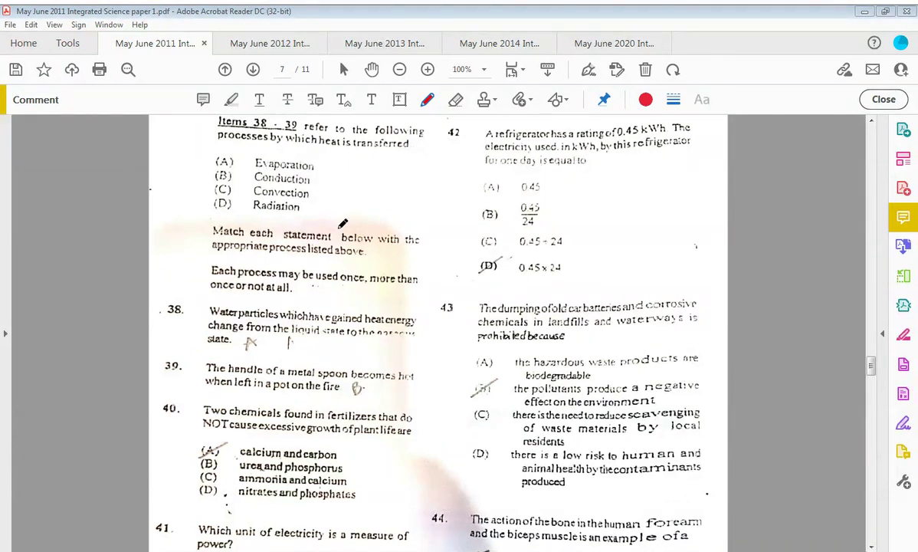
pyautogui.scroll(-5, 342, 223)
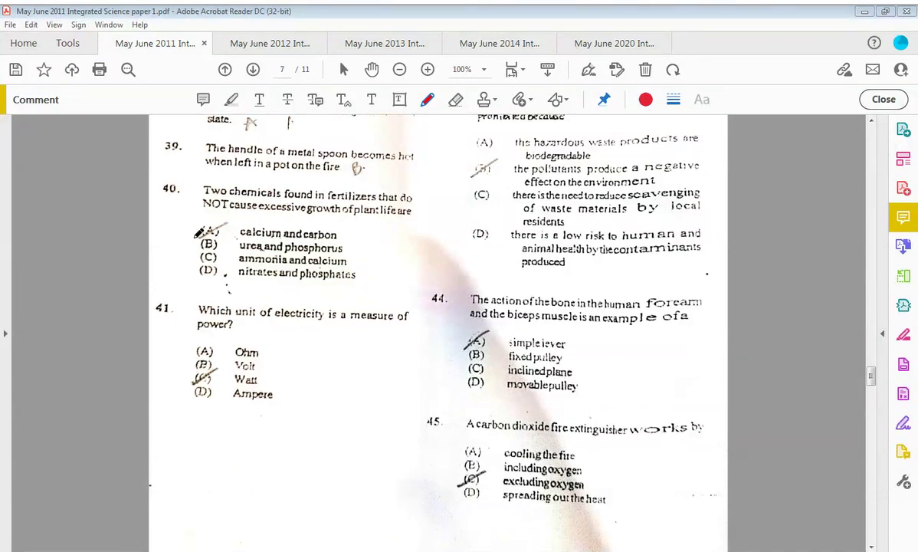
# Step: Tick Q40 (A) and Q41 (Watt) in red, and select the tick on Q42 (D)
pyautogui.moveTo(201, 239); pyautogui.dragTo(224, 225)
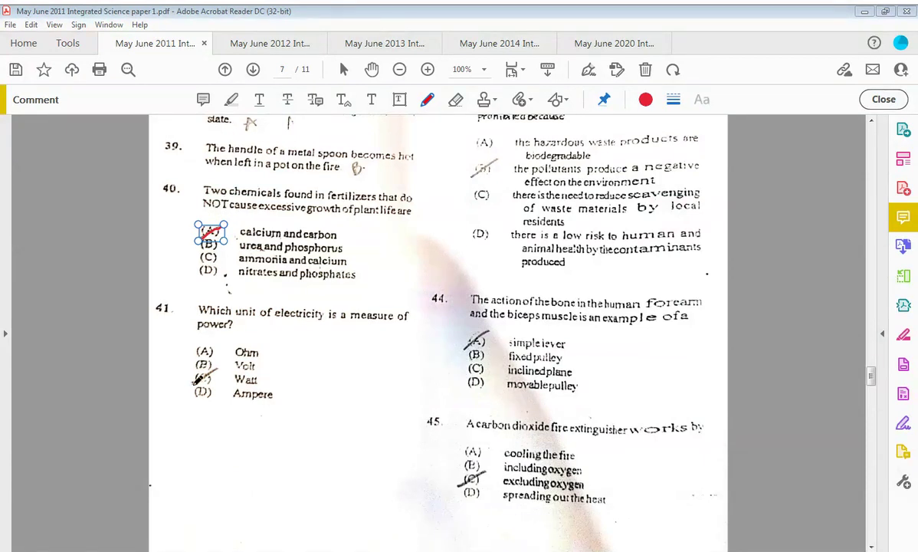
pyautogui.moveTo(194, 384); pyautogui.dragTo(218, 372)
pyautogui.scroll(6, 218, 372)
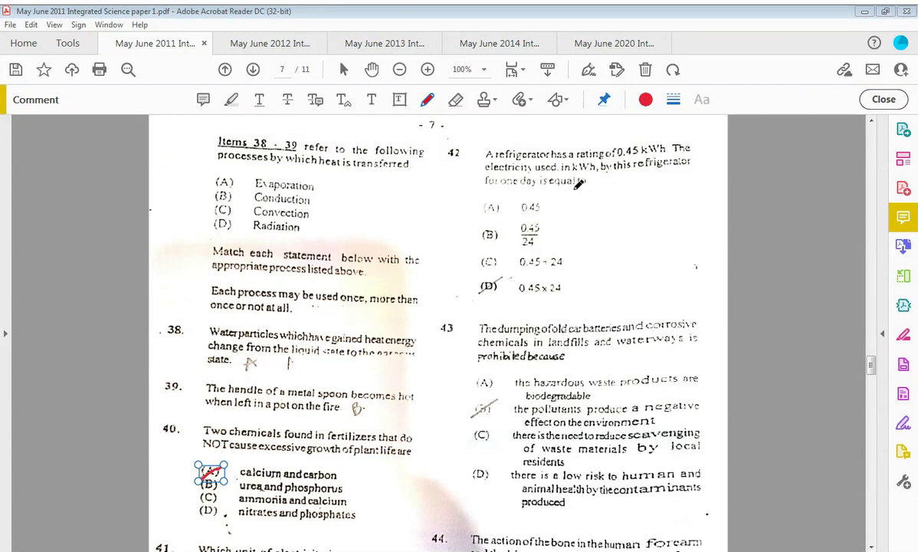
pyautogui.click(488, 286)
pyautogui.scroll(-4, 571, 291)
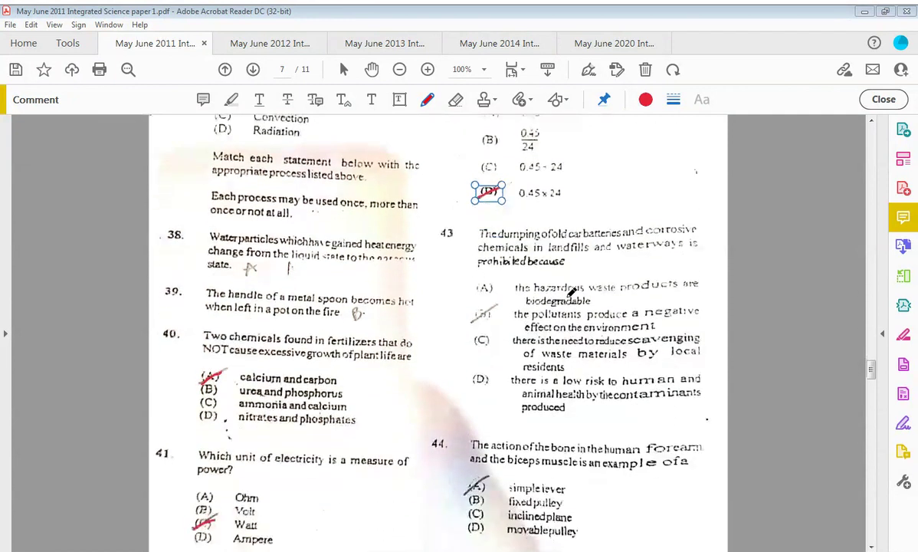
pyautogui.scroll(-2, 571, 291)
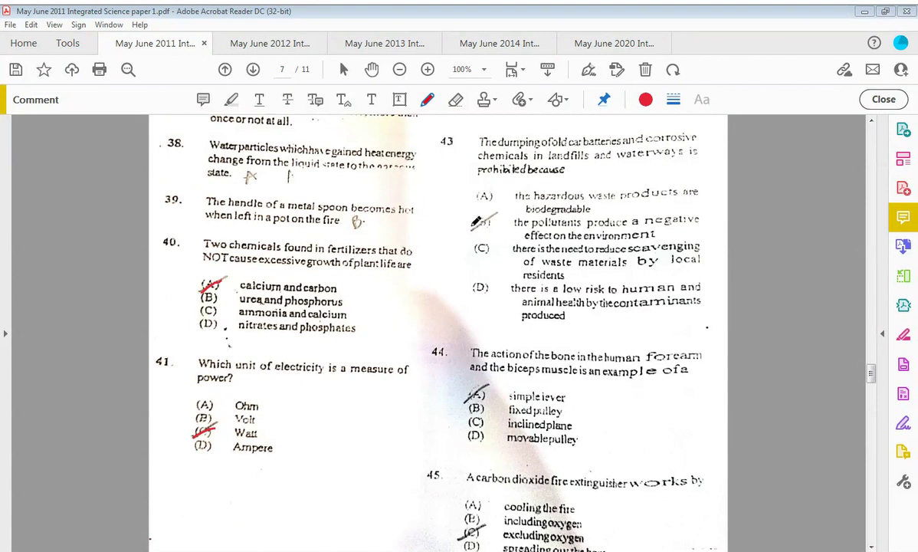
# Step: Draw red ticks on Q43 option B, Q44 option A and Q45 option C
pyautogui.moveTo(472, 227); pyautogui.dragTo(502, 206)
pyautogui.scroll(-5, 460, 233)
pyautogui.scroll(-1, 460, 233)
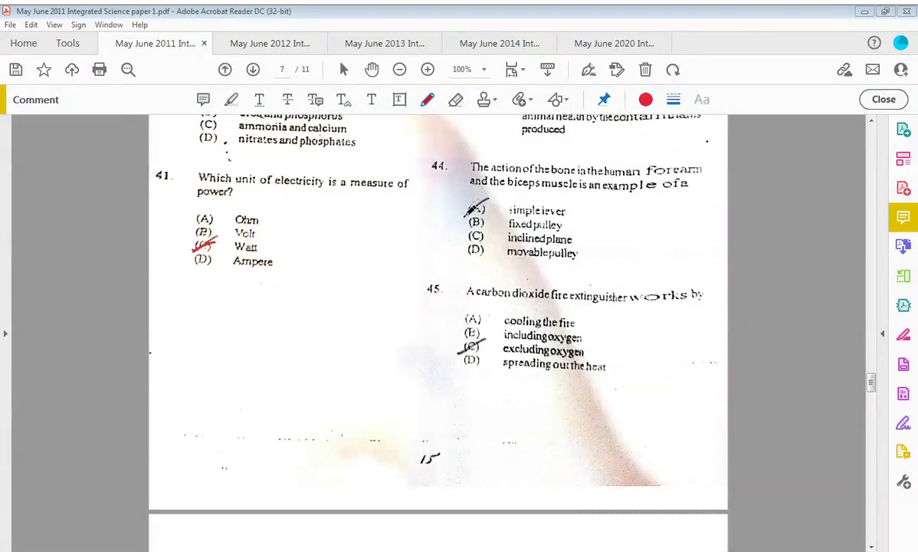
pyautogui.moveTo(465, 216); pyautogui.dragTo(485, 198)
pyautogui.moveTo(462, 351); pyautogui.dragTo(486, 339)
pyautogui.scroll(-5, 491, 337)
# Step: On page 8, tick 5,824 (option A) for question 46 in red
pyautogui.scroll(-1, 492, 335)
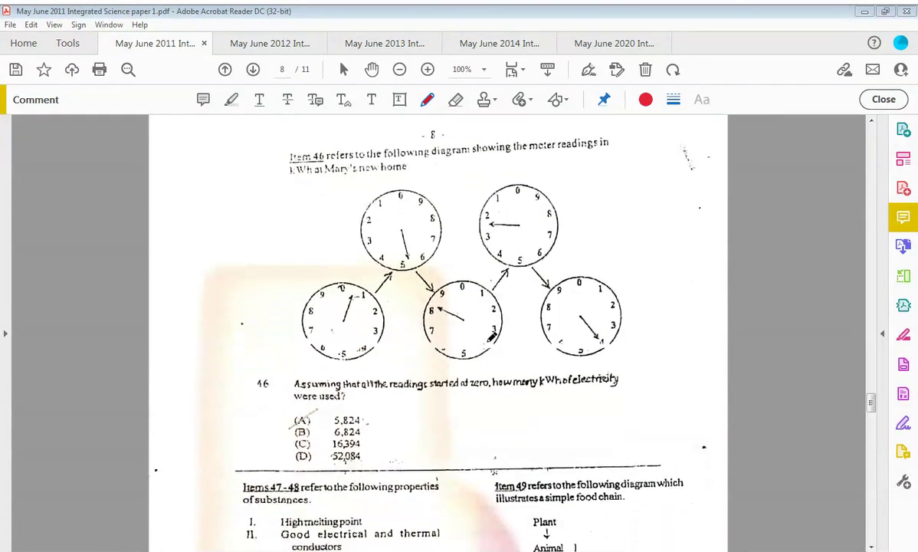
pyautogui.scroll(-1, 492, 337)
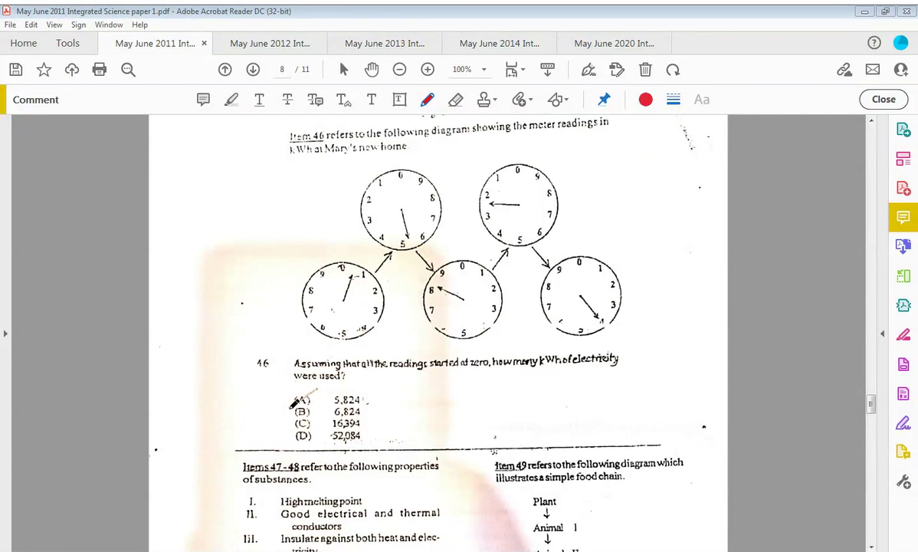
pyautogui.moveTo(292, 404); pyautogui.dragTo(315, 394)
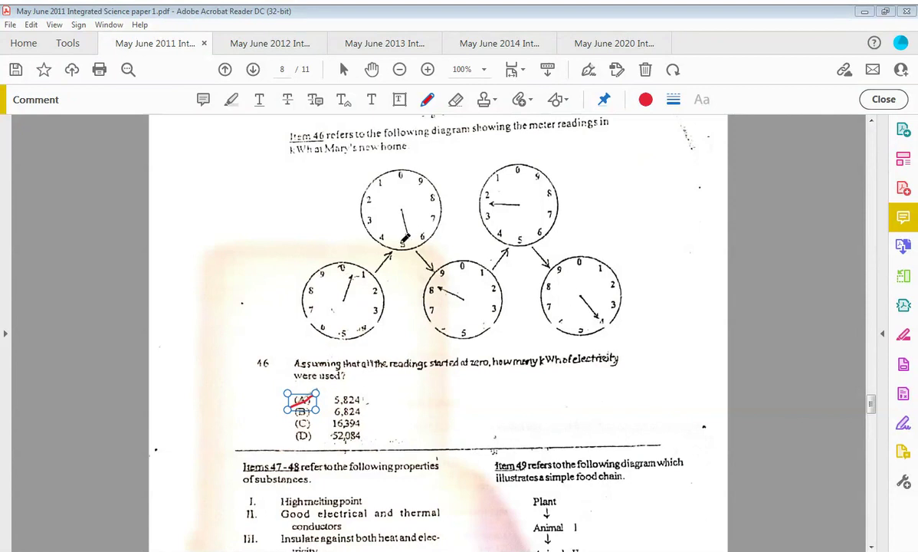
# Step: Draw red ticks on Q47 option A, Q48 option D and Q49 option B
pyautogui.scroll(-2, 410, 238)
pyautogui.scroll(-8, 407, 238)
pyautogui.scroll(-1, 407, 238)
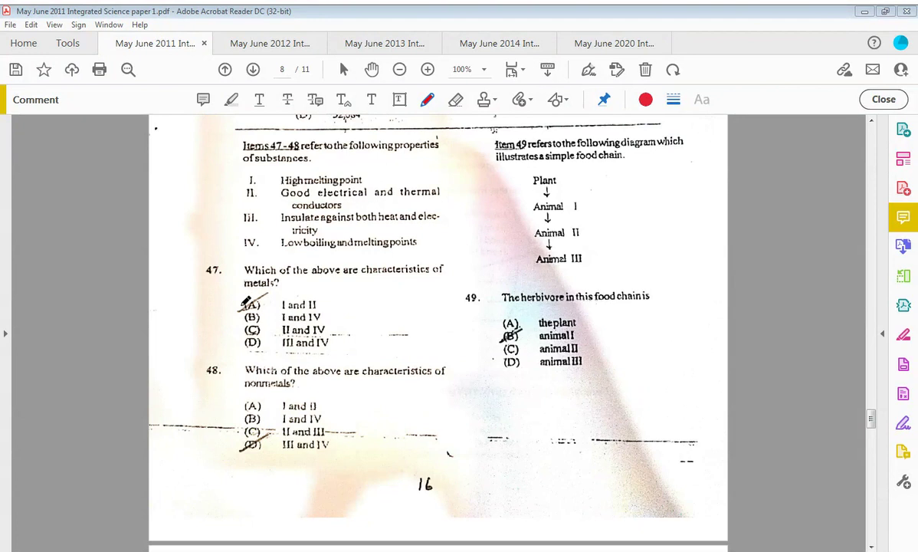
pyautogui.moveTo(243, 309); pyautogui.dragTo(274, 295)
pyautogui.moveTo(240, 452); pyautogui.dragTo(261, 440)
pyautogui.moveTo(499, 343); pyautogui.dragTo(518, 332)
pyautogui.scroll(-5, 687, 215)
# Step: Tick cramps and stitches (A) for Q50 and option C for Q51 in red
pyautogui.scroll(10, 687, 215)
pyautogui.scroll(-6, 687, 214)
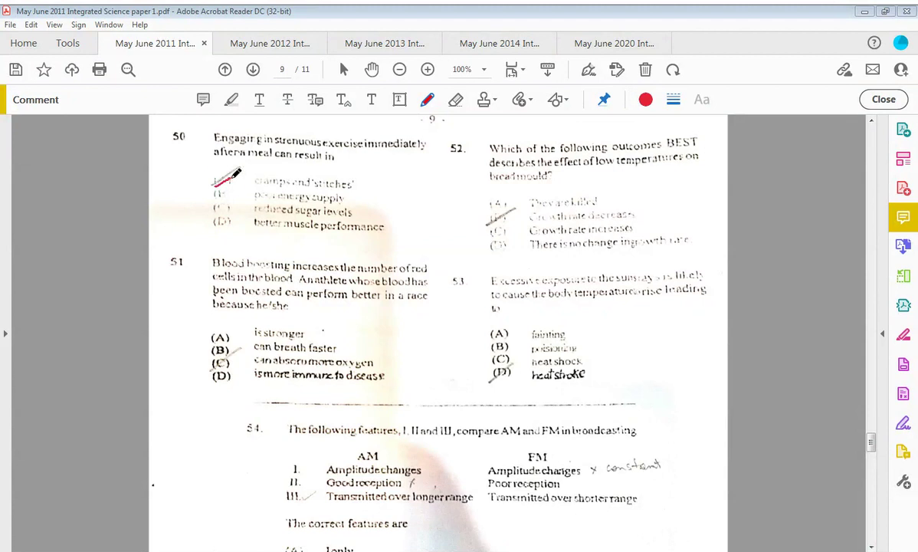
pyautogui.moveTo(213, 189); pyautogui.dragTo(235, 175)
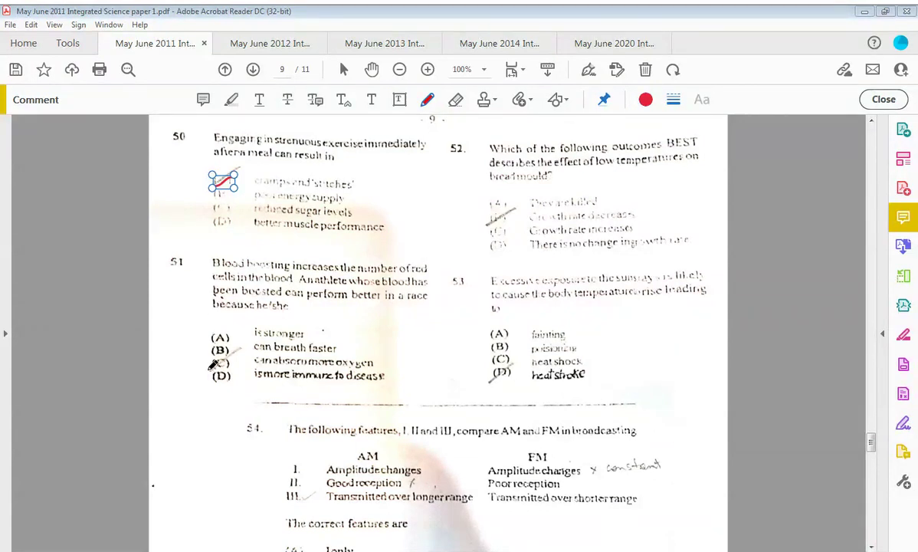
pyautogui.moveTo(211, 368); pyautogui.dragTo(240, 353)
# Step: Draw a red tick over option (B) of question 52
pyautogui.moveTo(486, 223); pyautogui.dragTo(515, 207)
# Step: Draw the first red stroke across option (B), III only, of question 54
pyautogui.moveTo(492, 380); pyautogui.dragTo(512, 367)
pyautogui.scroll(-1, 512, 367)
pyautogui.scroll(-5, 516, 360)
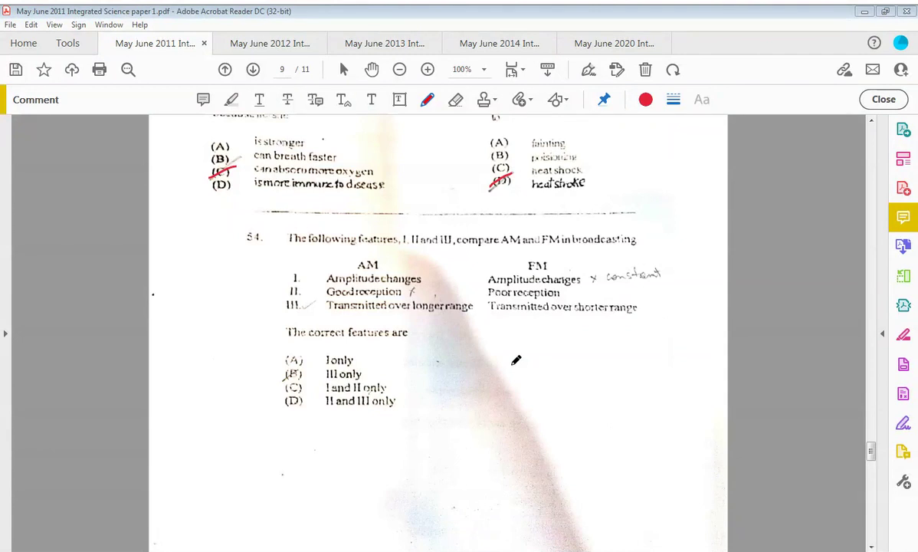
# Step: Complete the red tick through option (B), III only, for question 54
pyautogui.moveTo(285, 379); pyautogui.dragTo(306, 365)
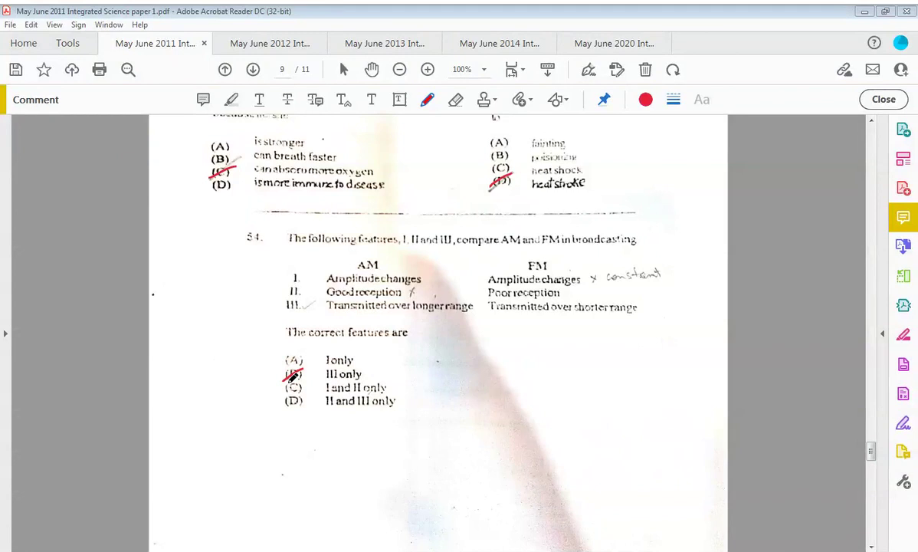
# Step: Scroll to page 10 and mark option (A), I and III only, for question 55
pyautogui.scroll(-5, 293, 376)
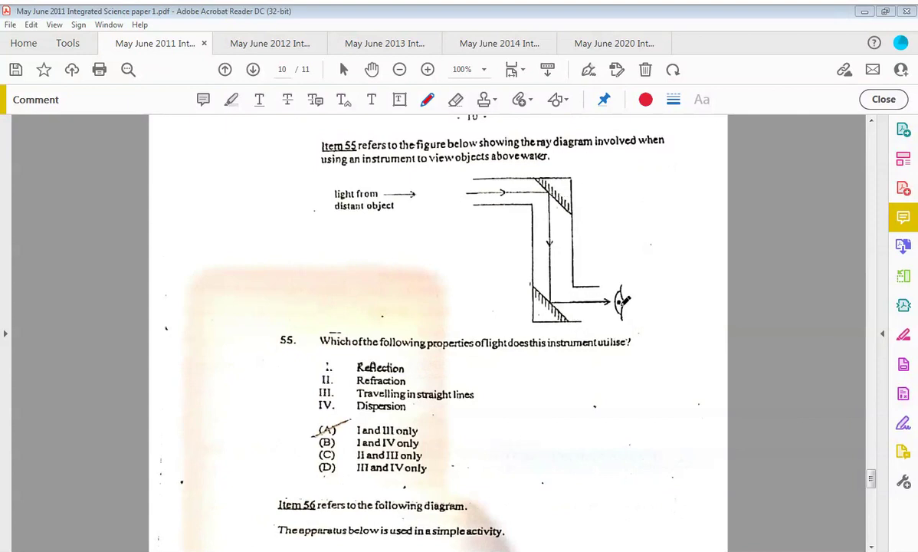
pyautogui.scroll(-3, 622, 300)
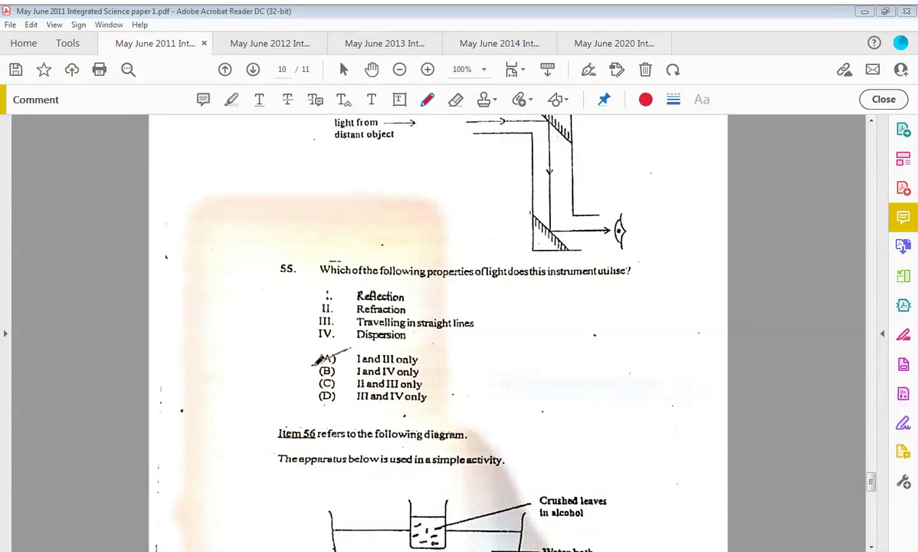
pyautogui.moveTo(315, 364); pyautogui.dragTo(314, 366)
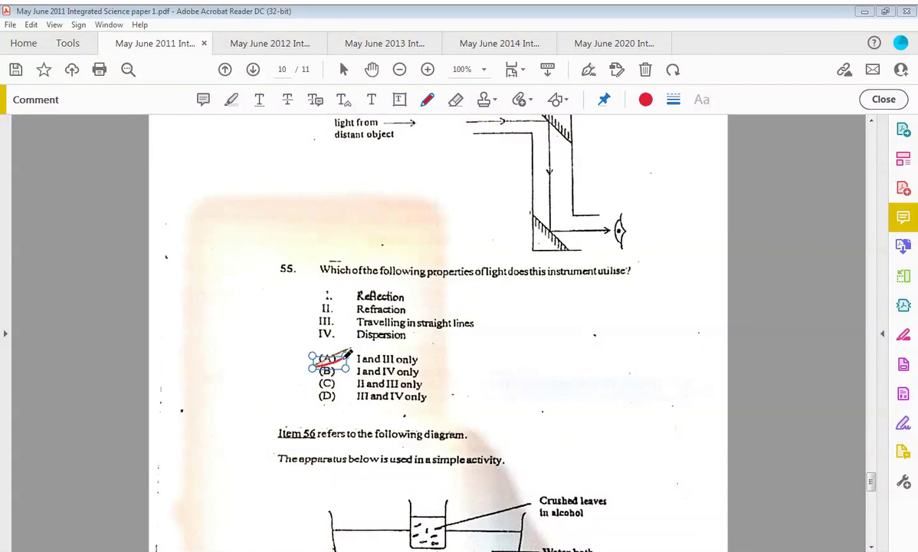
# Step: Tick option (D), removing the pigment from the leaves, for question 56, then reach page 11
pyautogui.scroll(-3, 348, 355)
pyautogui.scroll(-3, 347, 354)
pyautogui.scroll(-2, 347, 354)
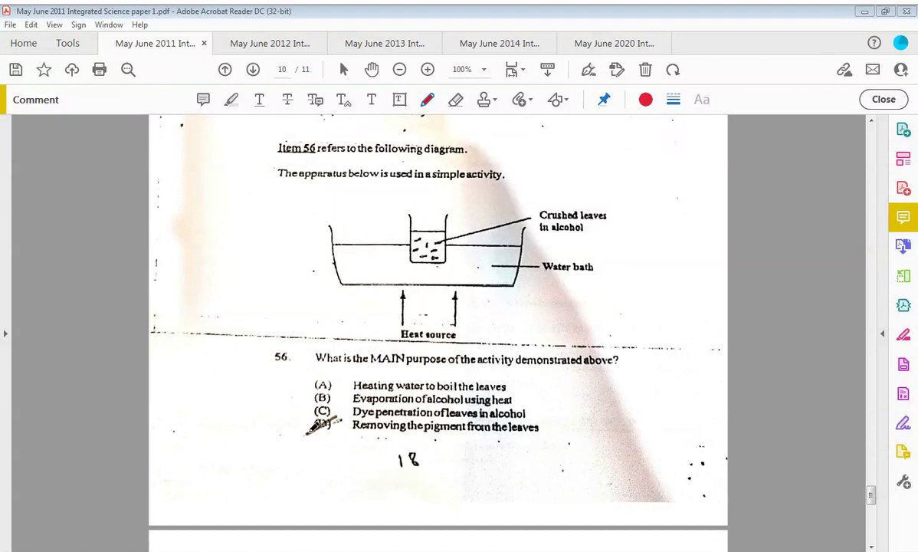
pyautogui.moveTo(306, 433); pyautogui.dragTo(344, 410)
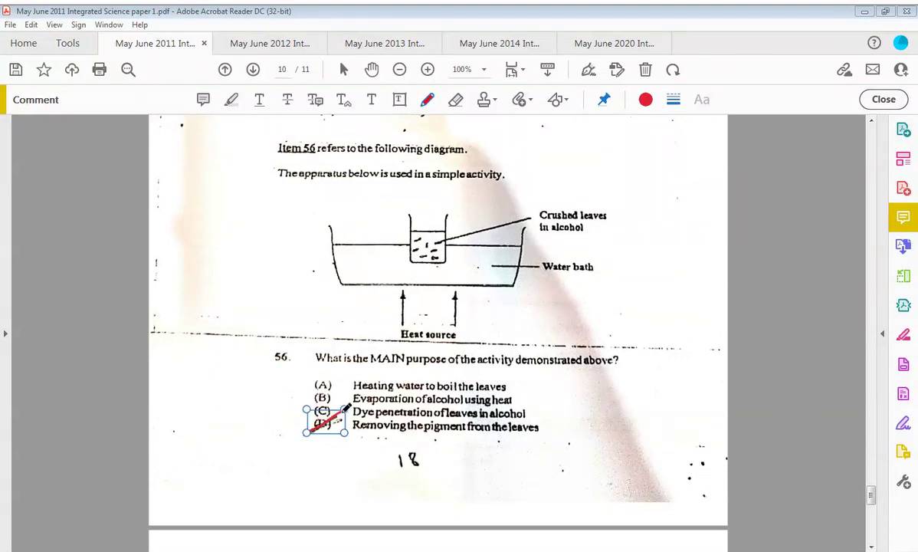
pyautogui.scroll(-5, 346, 409)
pyautogui.scroll(-1, 347, 409)
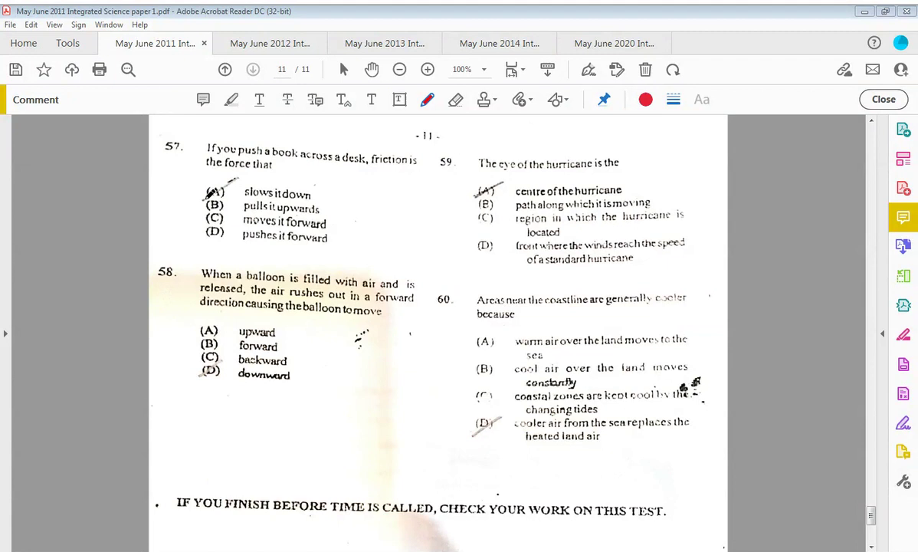
# Step: Draw a red tick across option (A), slows it down, for question 57
pyautogui.moveTo(205, 198); pyautogui.dragTo(234, 183)
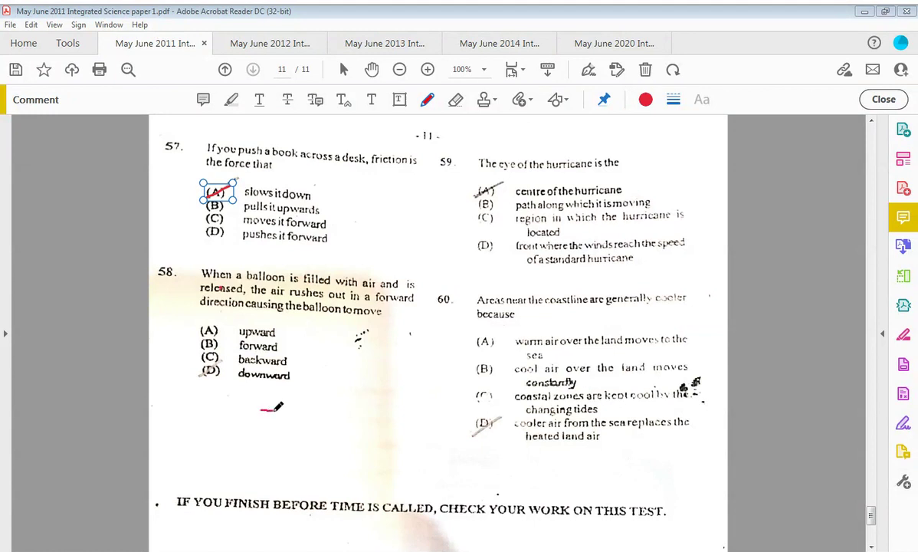
# Step: Sketch a red balloon with left and right arrows below question 58, then tick option (C), backward
pyautogui.moveTo(262, 410)
pyautogui.mouseDown()
pyautogui.moveTo(295, 409)
pyautogui.moveTo(255, 415)
pyautogui.mouseUp()
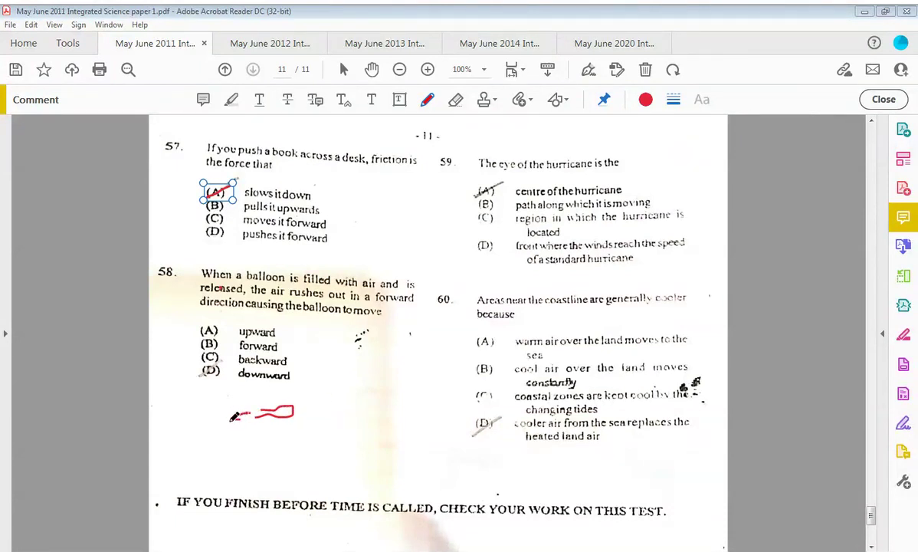
pyautogui.moveTo(235, 417)
pyautogui.mouseDown()
pyautogui.moveTo(270, 418)
pyautogui.moveTo(265, 452)
pyautogui.moveTo(273, 444)
pyautogui.mouseUp()
pyautogui.moveTo(305, 409); pyautogui.dragTo(377, 410)
pyautogui.moveTo(376, 410); pyautogui.dragTo(366, 416)
pyautogui.moveTo(261, 414)
pyautogui.mouseDown()
pyautogui.moveTo(225, 412)
pyautogui.moveTo(238, 405)
pyautogui.mouseUp()
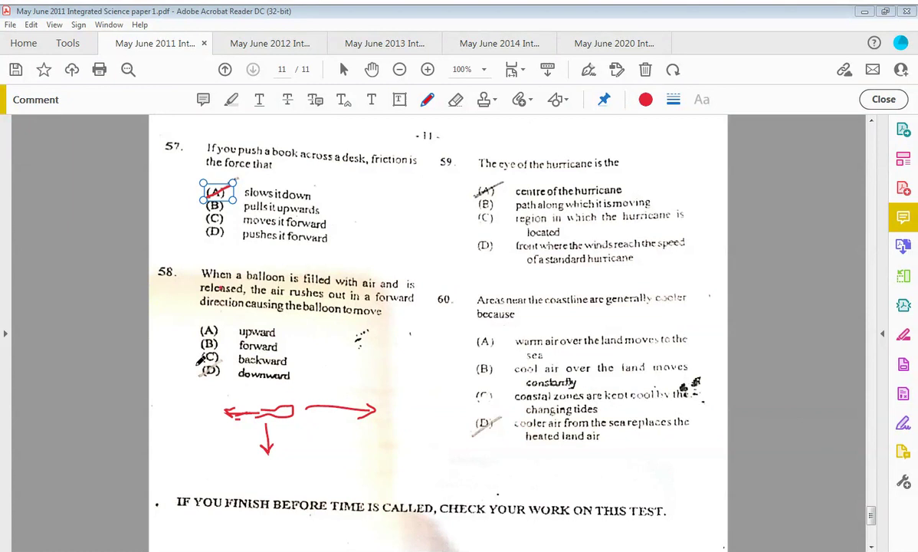
pyautogui.moveTo(198, 366); pyautogui.dragTo(222, 352)
# Step: Tick option (A) for question 59 and option (D), cooler air from the sea, for question 60
pyautogui.moveTo(477, 195); pyautogui.dragTo(474, 199)
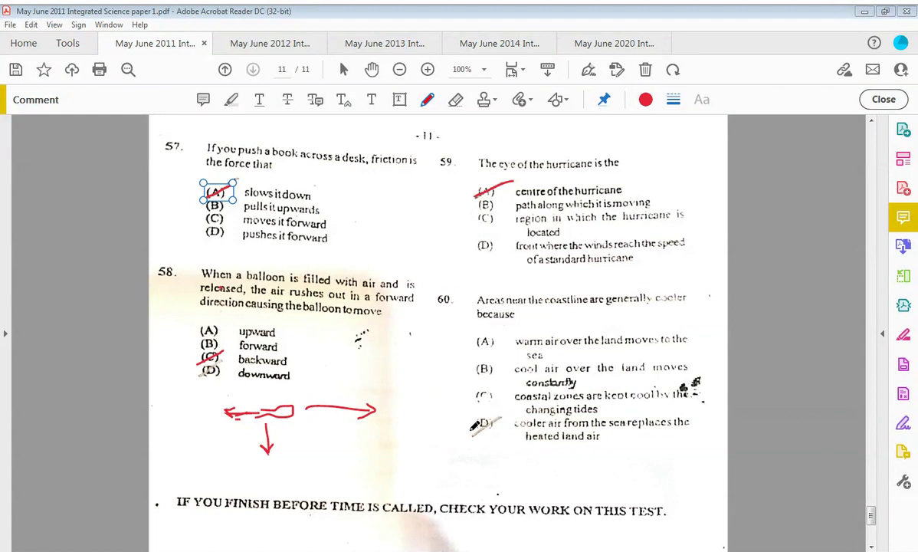
pyautogui.moveTo(471, 430); pyautogui.dragTo(492, 419)
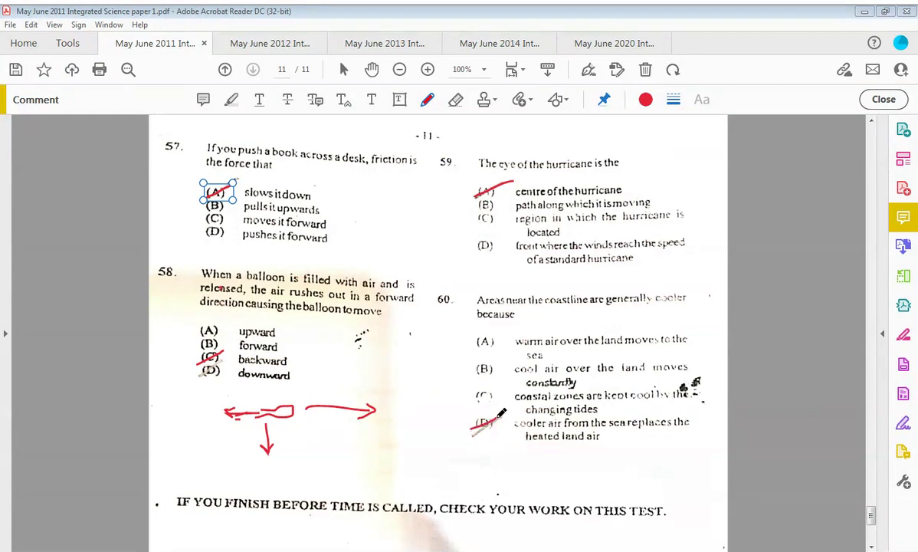